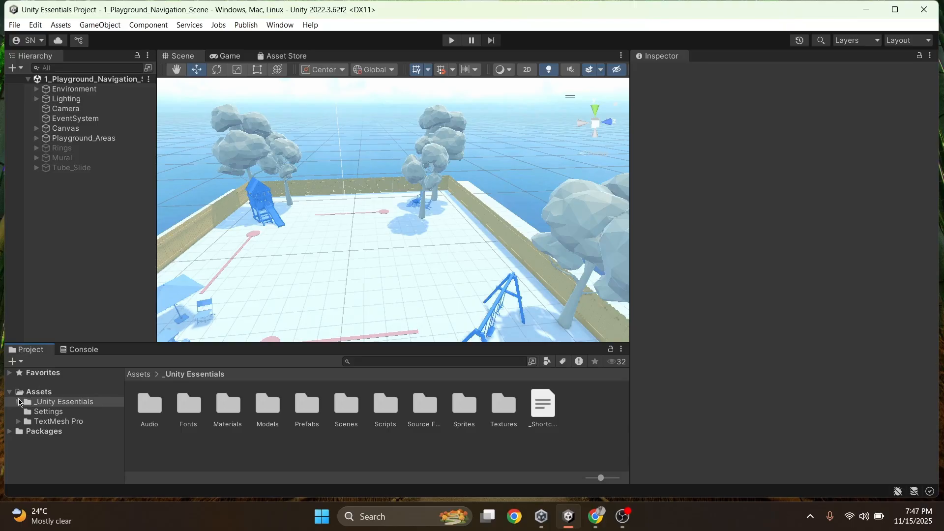
Expand the _Unity Essentials asset folder and open its Scenes folder
left_click(17, 402)
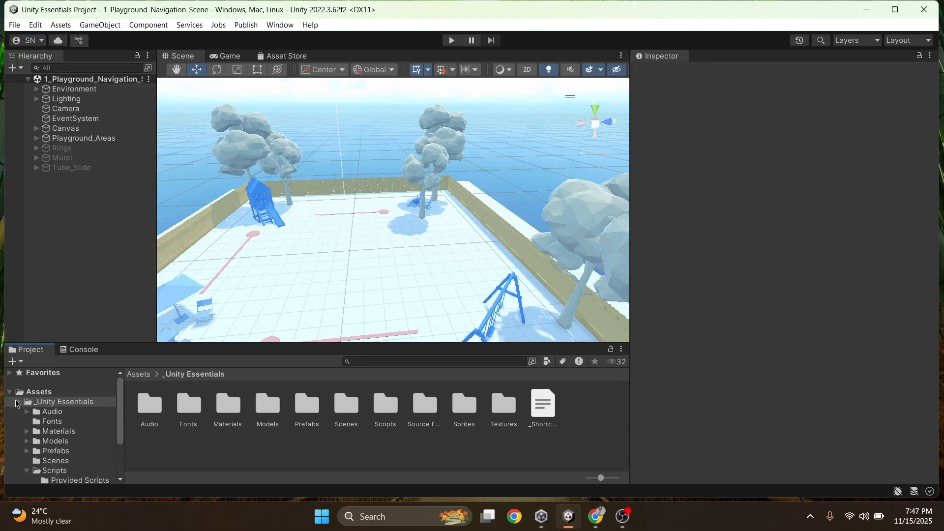
scroll(49, 422, "down", 2)
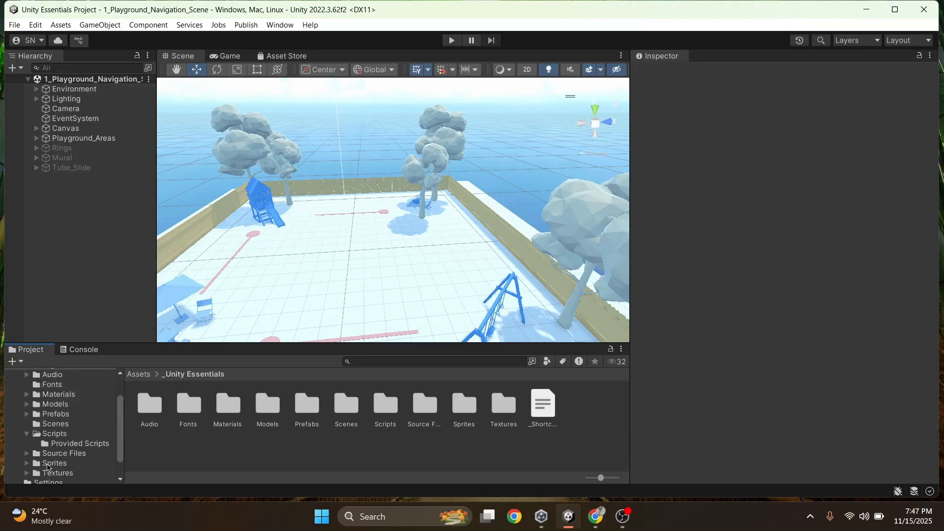
scroll(54, 443, "up", 1)
left_click(62, 431)
left_click(61, 437)
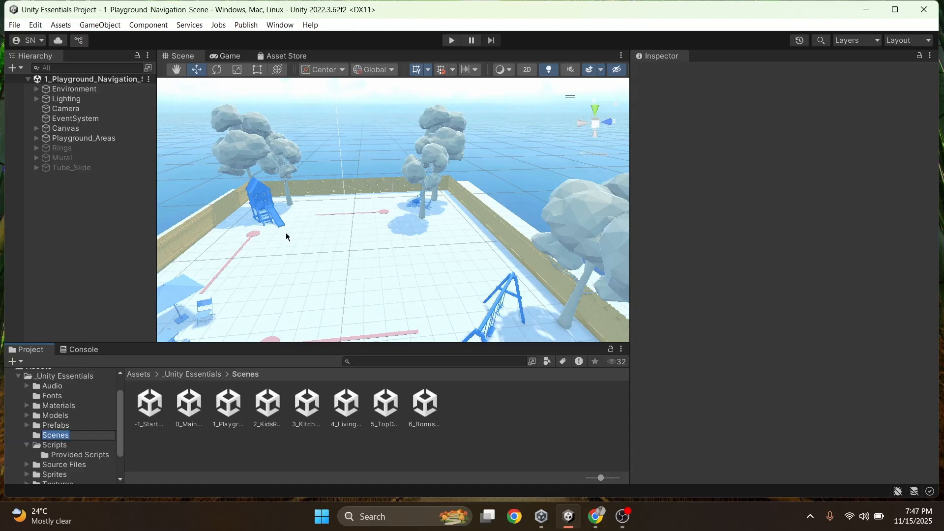
Activate the disabled Mural object in the playground scene
mouse_move(296, 237)
right_mouse_down()
mouse_move(316, 243)
mouse_move(306, 242)
right_mouse_up()
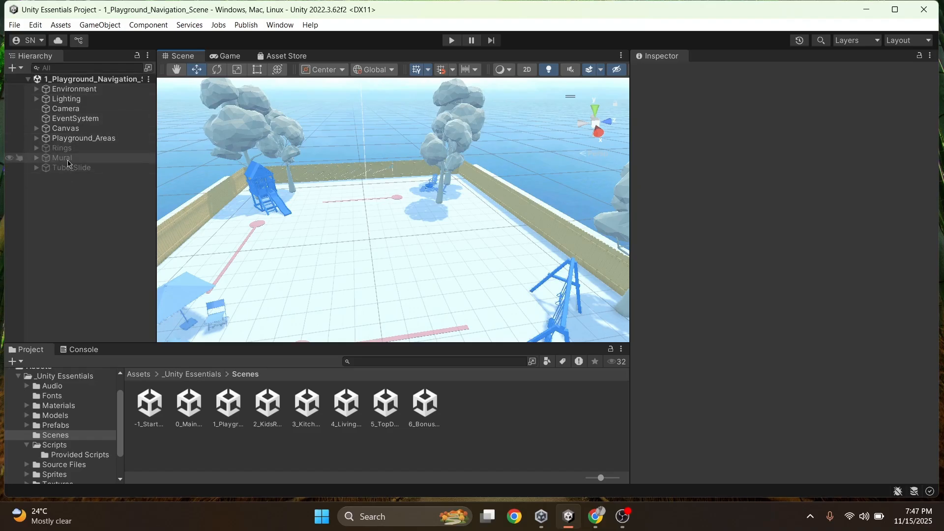
left_click(49, 163)
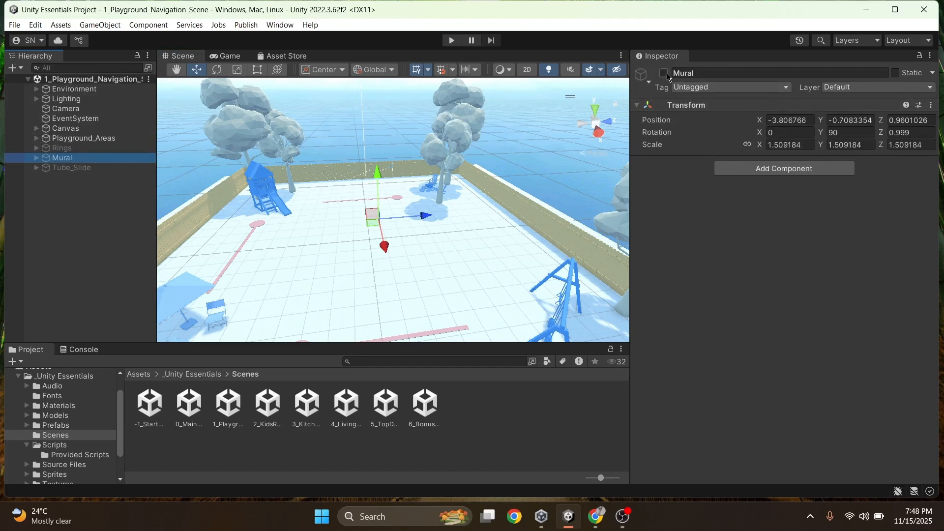
left_click(668, 75)
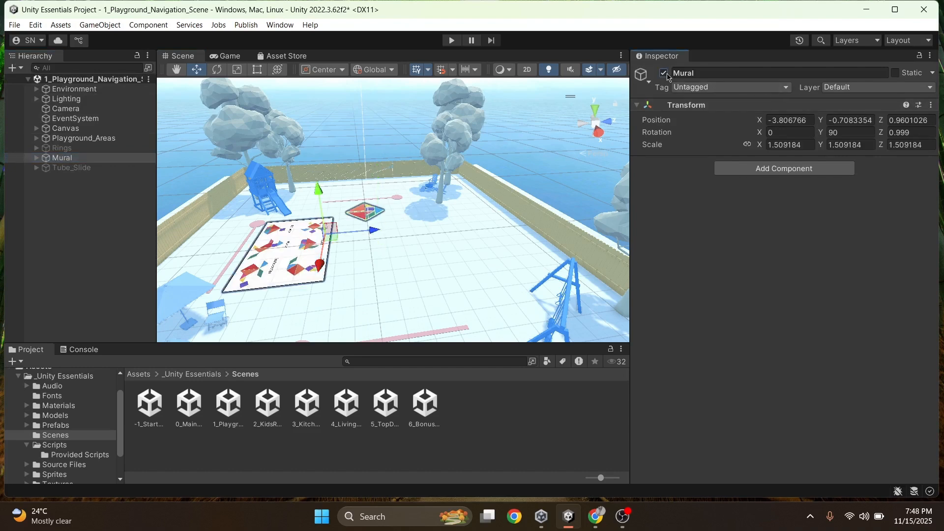
Inspect the mural area from several angles, including the loose tangram pieces and the reference board of puzzle shapes
right_click_drag(341, 292, 392, 301)
key("w")
key("s")
key("a")
key("d")
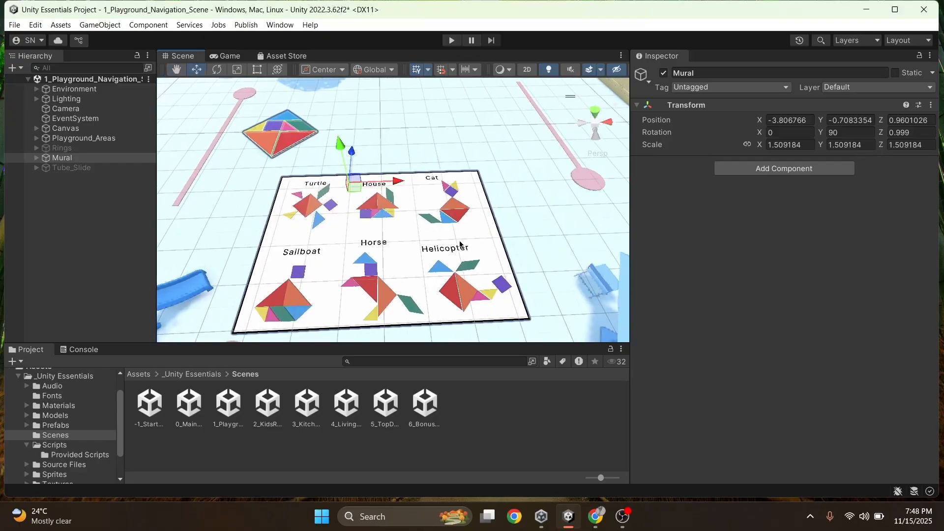
right_click_drag(291, 227, 307, 170)
key("s")
key("w")
key("s")
key("w")
key("s")
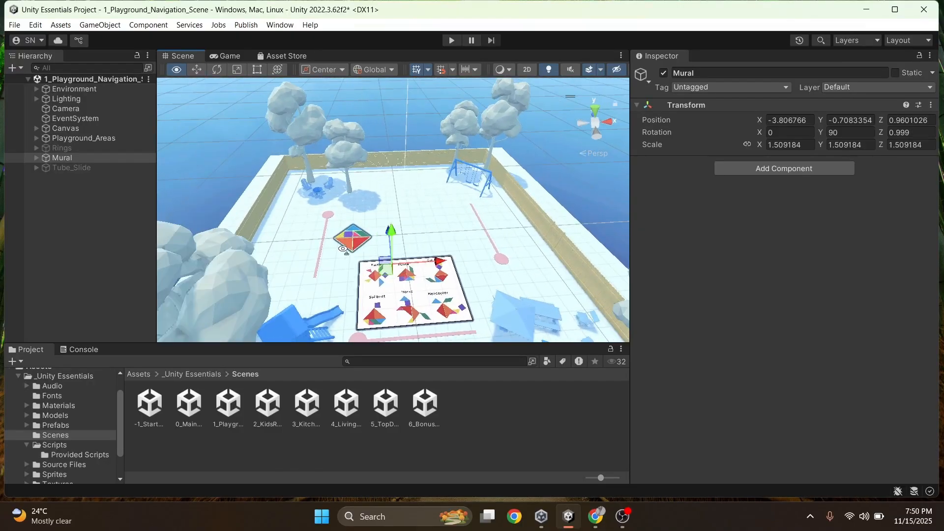
key("w")
right_click_drag(312, 192, 323, 267)
key("w")
key("s")
key("d")
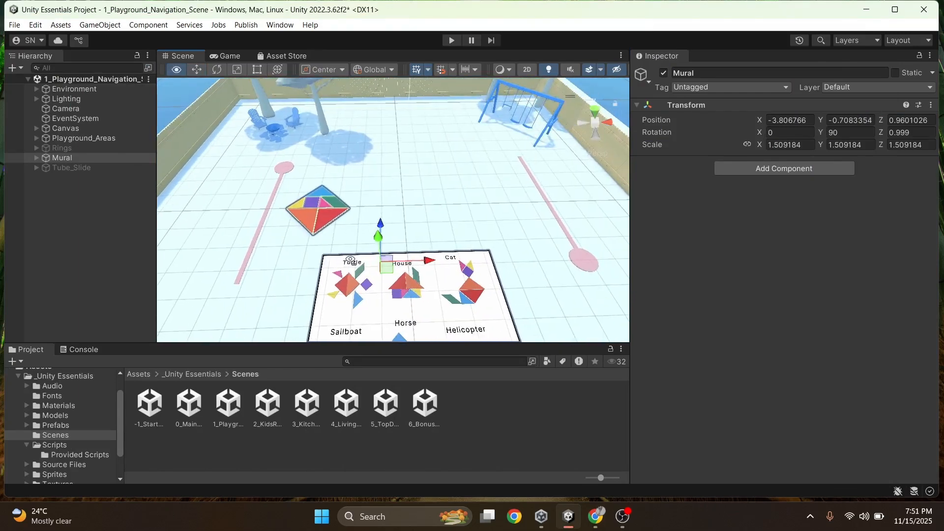
key("w")
right_click_drag(352, 261, 350, 260)
key("a")
key("d")
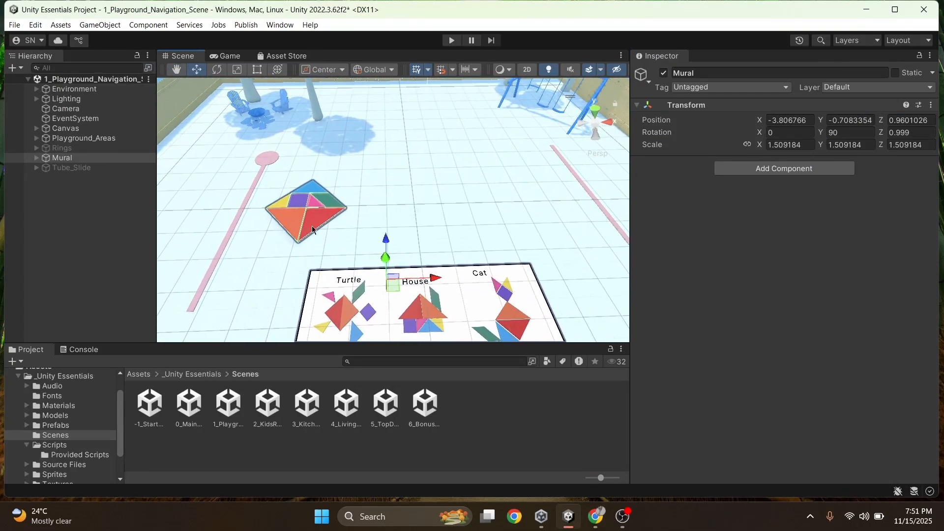
middle_click_drag(312, 229, 339, 185)
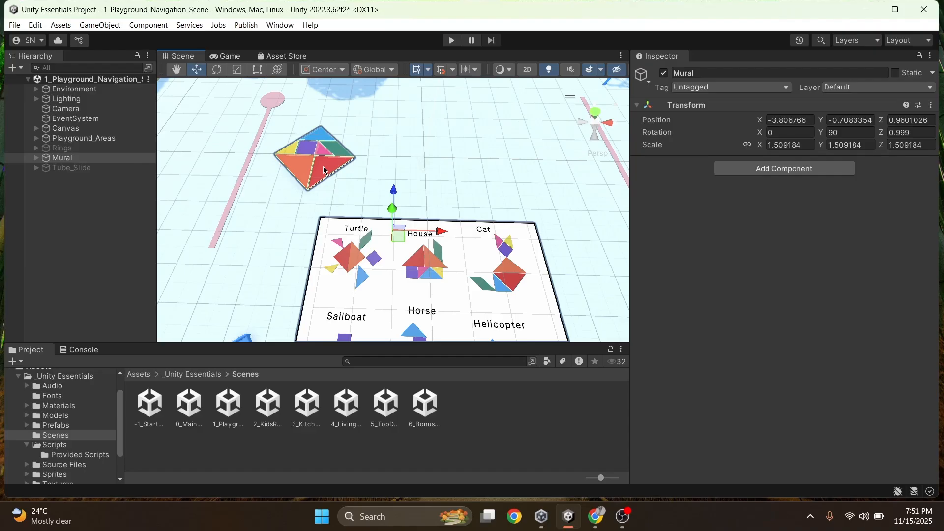
Select the large red triangle piece and switch its handle orientation to Local, then back to Global
left_click(324, 171)
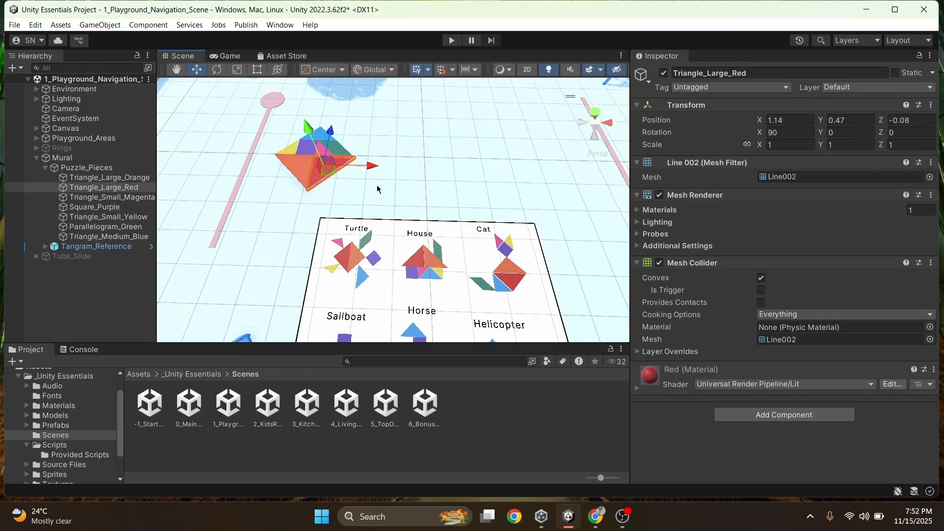
left_click(384, 71)
left_click(384, 70)
left_click(384, 70)
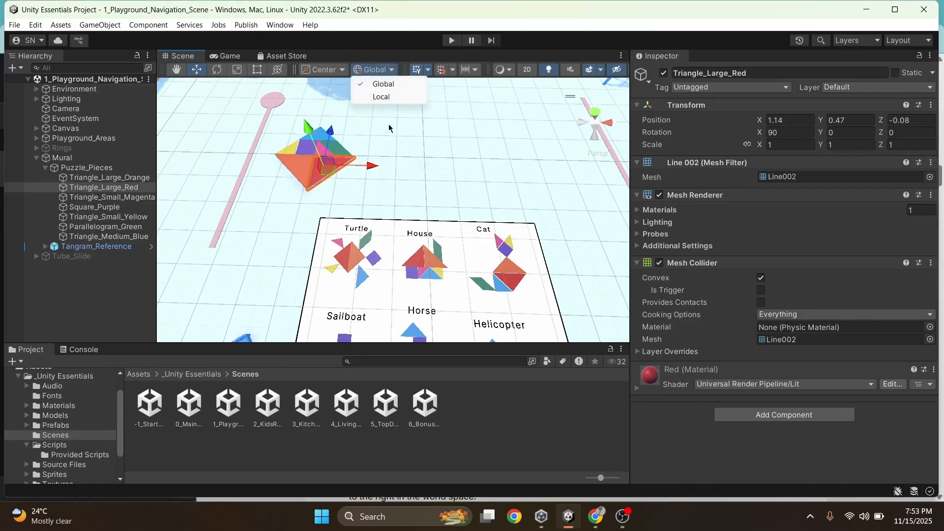
left_click(382, 97)
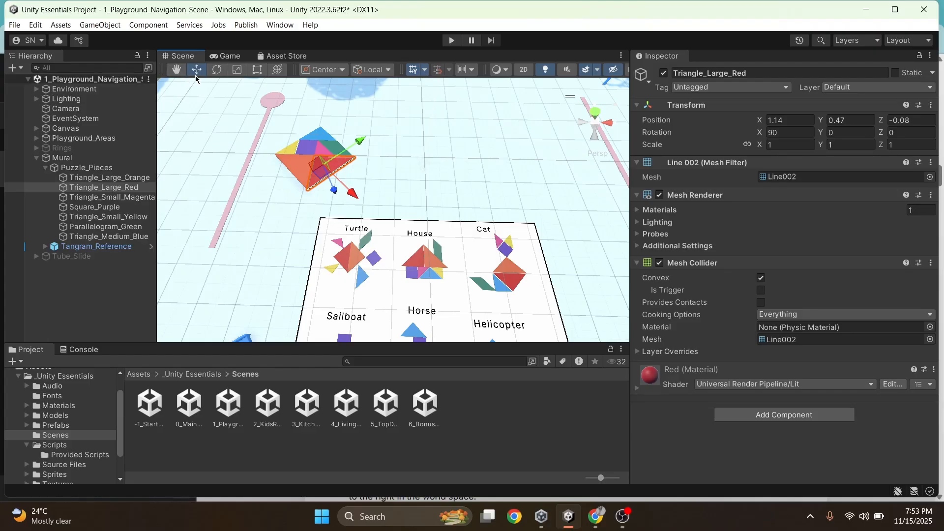
left_click(373, 71)
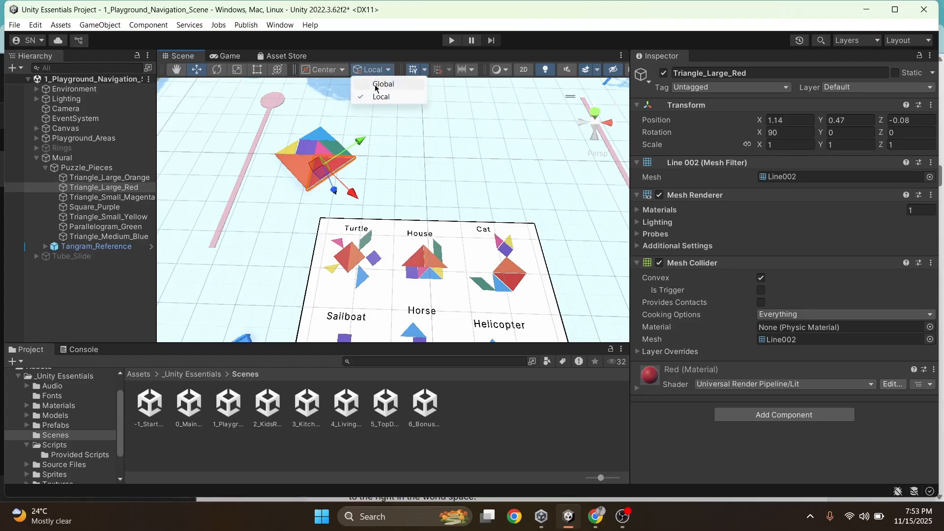
left_click(382, 84)
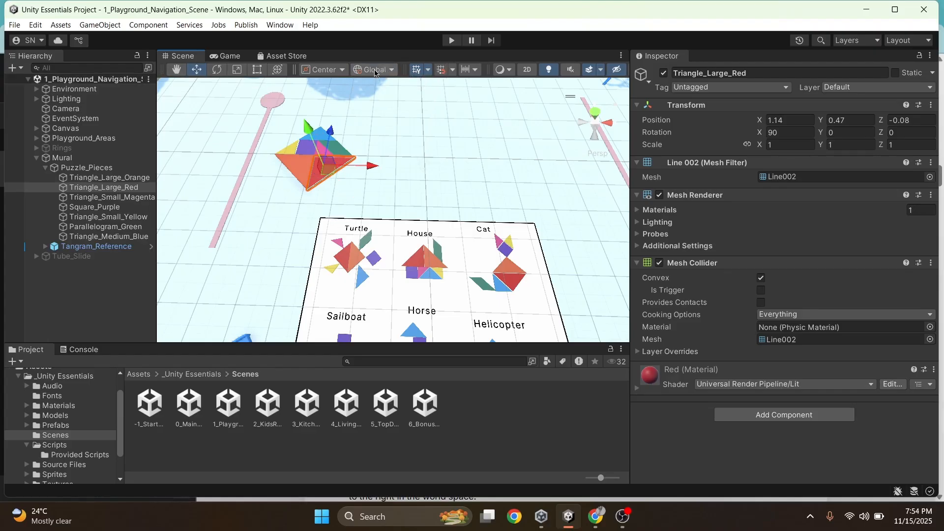
left_click(621, 56)
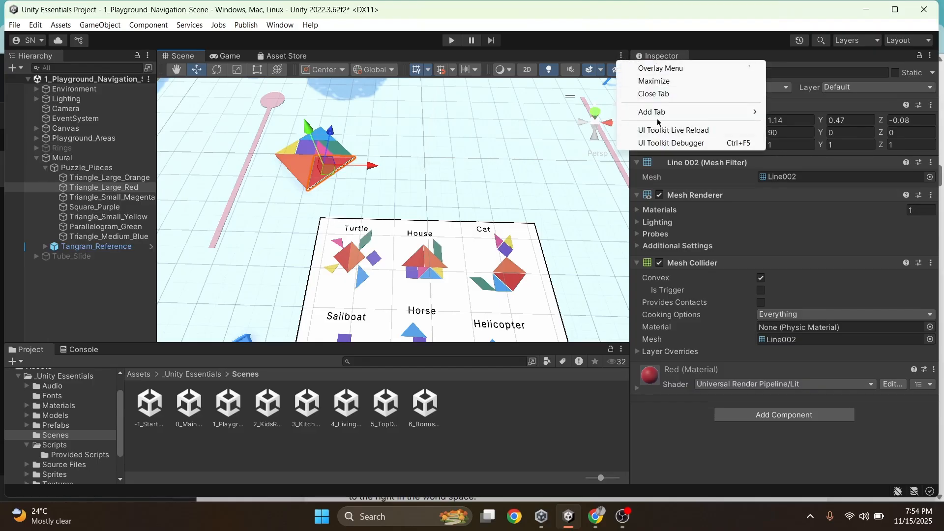
left_click(649, 69)
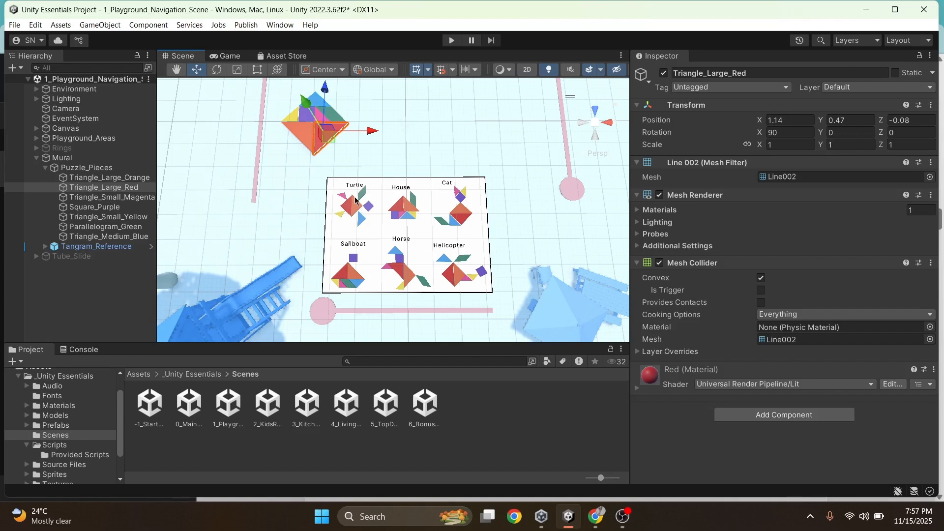
right_click_drag(355, 200, 328, 194)
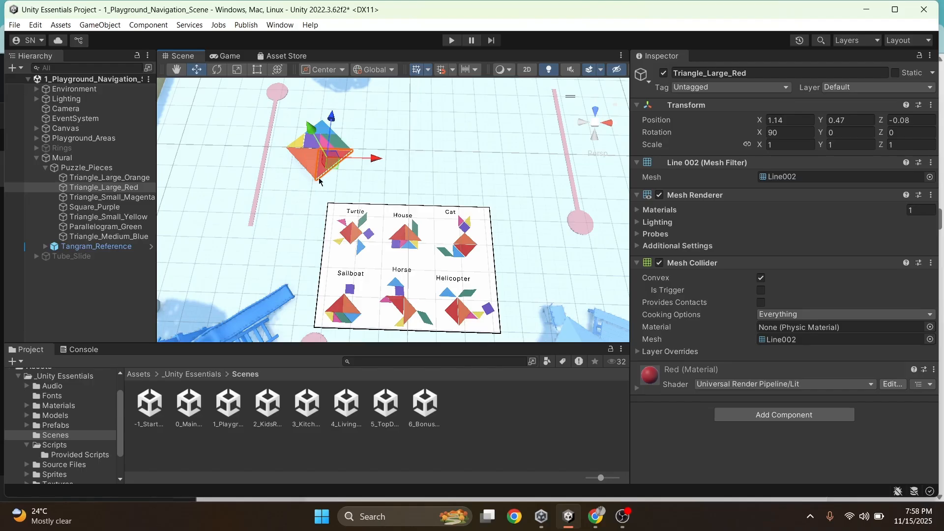
scroll(321, 172, "up", 1)
left_click(469, 184)
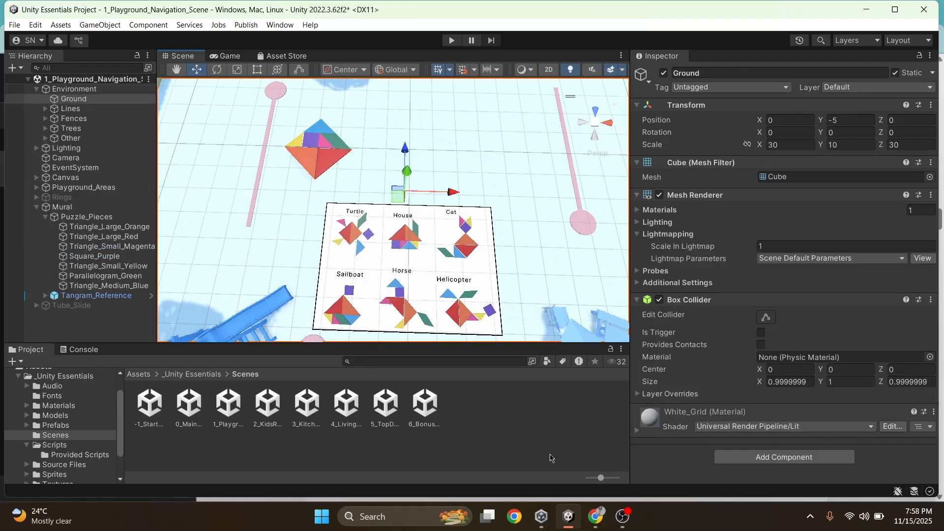
Using Global handles, move the large red triangle away from the other tangram pieces to about X 2.02, Y 0.46, Z 2.54
left_click(332, 166)
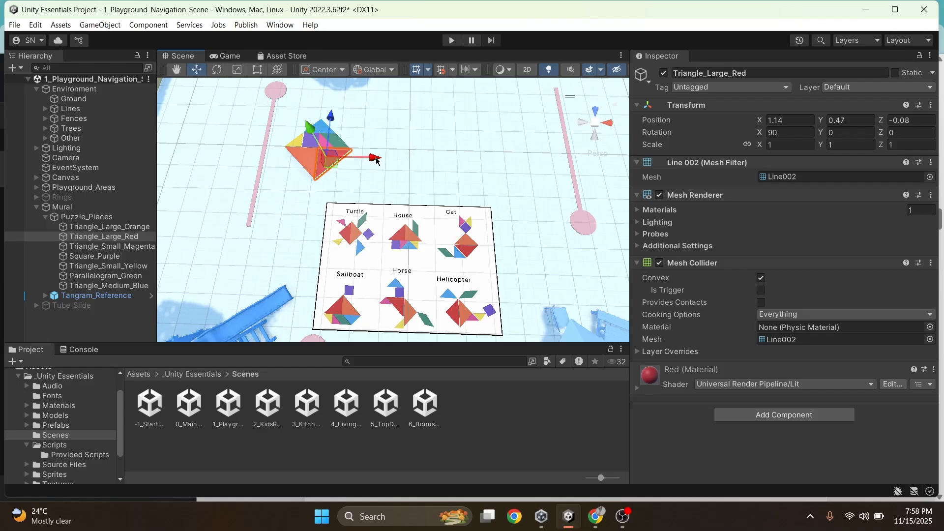
left_click(392, 71)
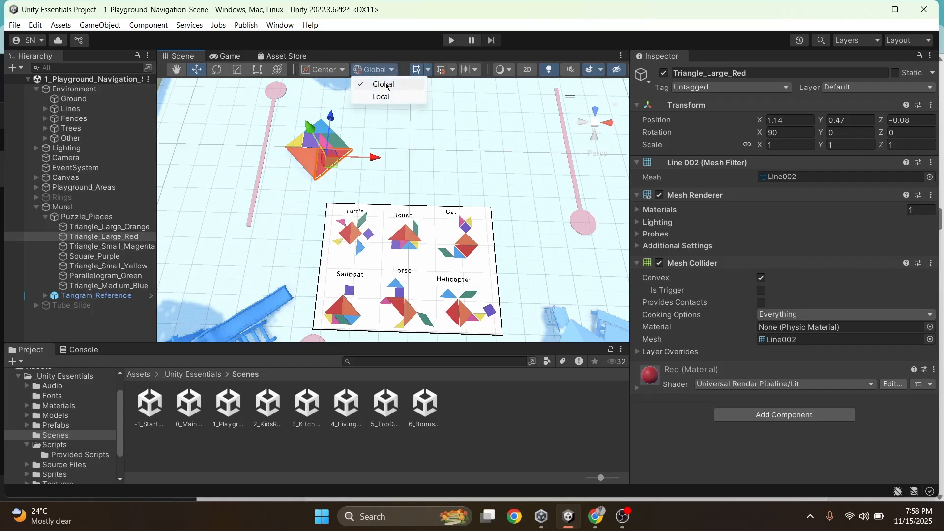
left_click(384, 84)
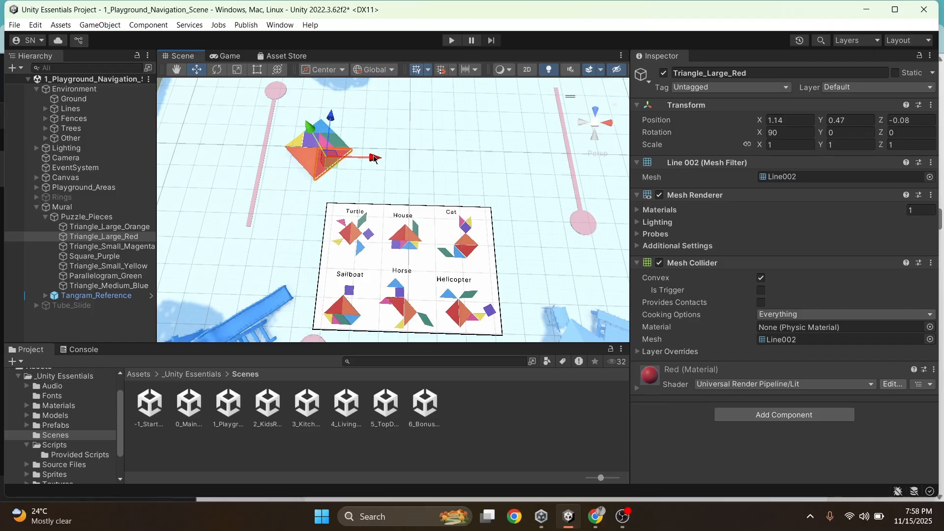
left_click_drag(374, 158, 462, 160)
right_click_drag(488, 179, 478, 198)
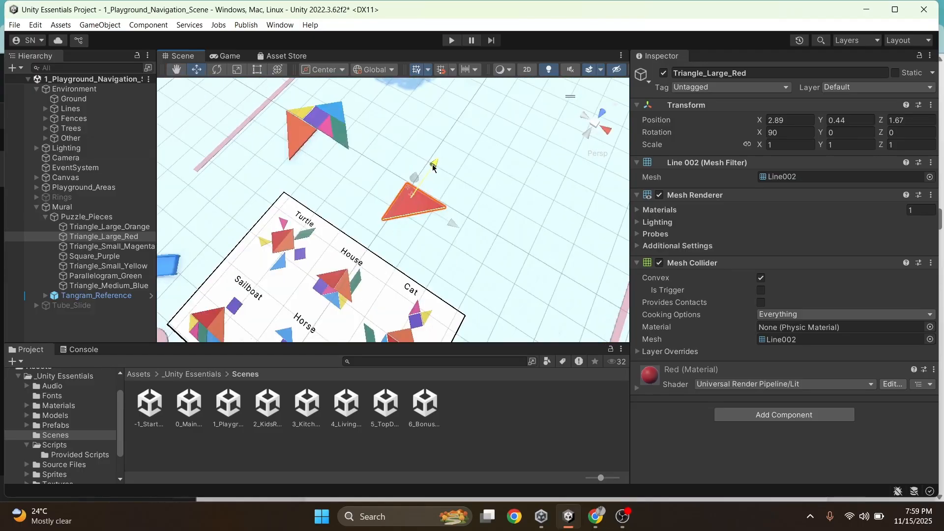
left_click_drag(432, 167, 469, 131)
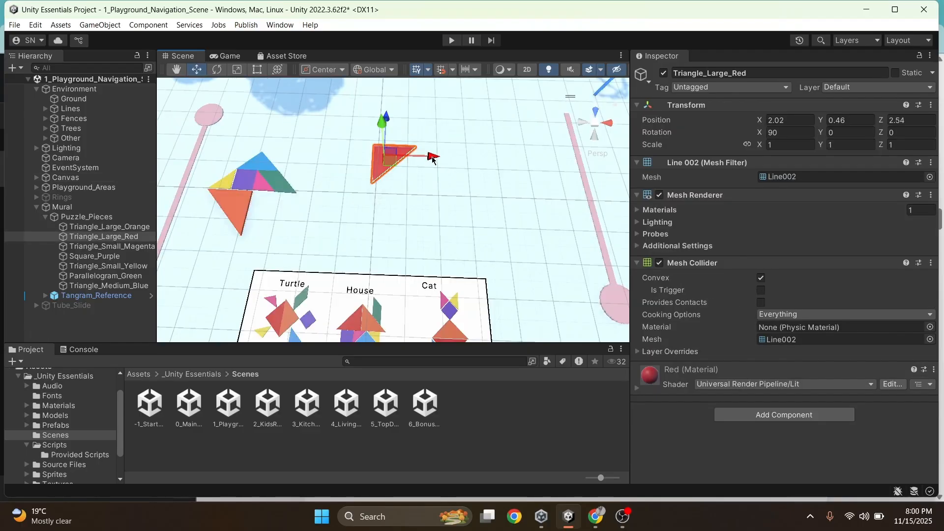
Move the large orange triangle along the global X axis, out of the tangram square to just below the red triangle
right_click_drag(484, 204, 427, 186)
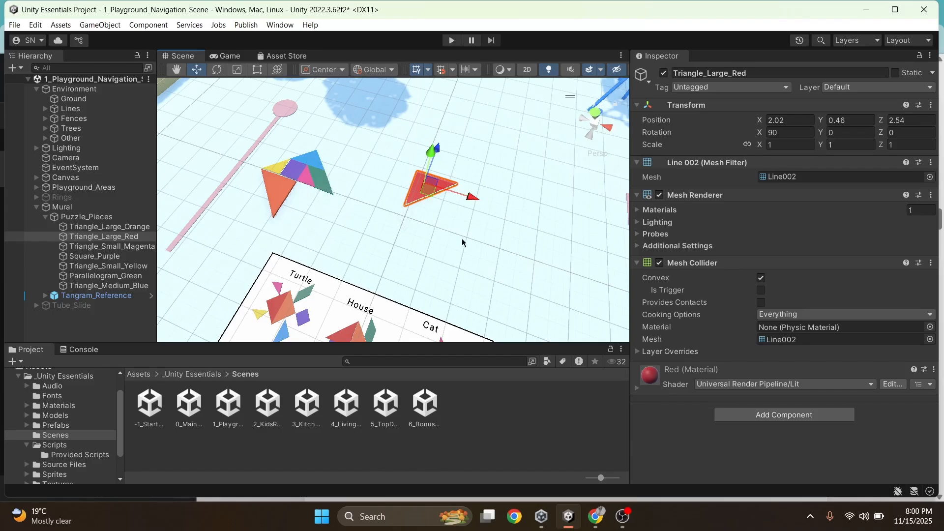
right_click_drag(462, 240, 436, 220)
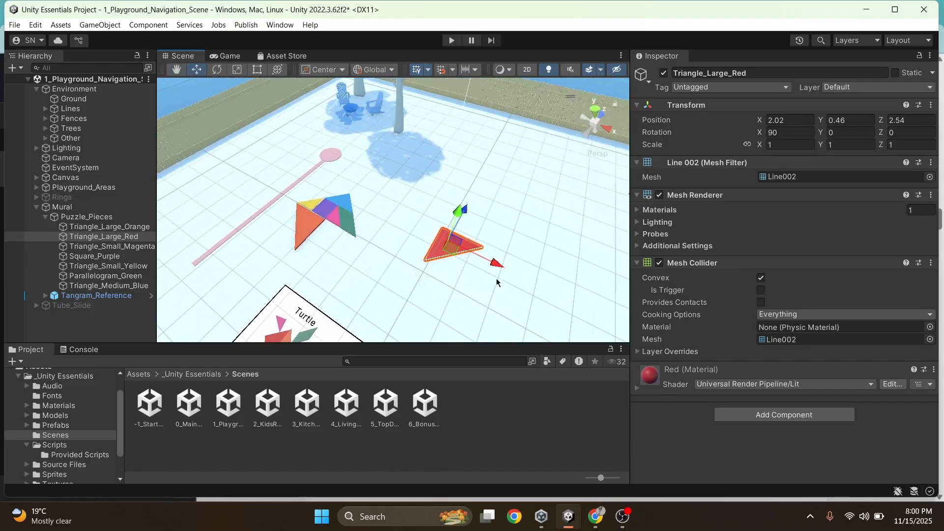
right_click_drag(447, 283, 499, 271)
right_click_drag(396, 297, 429, 305)
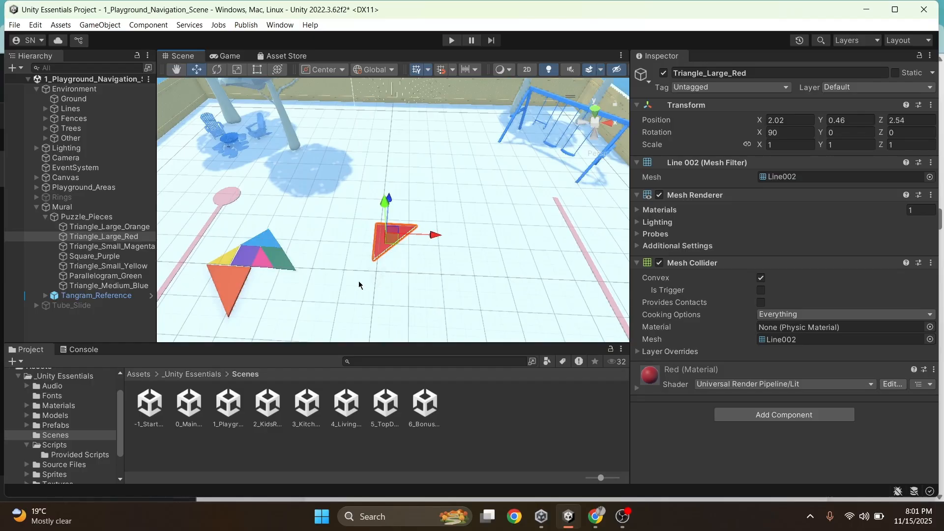
right_click_drag(493, 246, 498, 292)
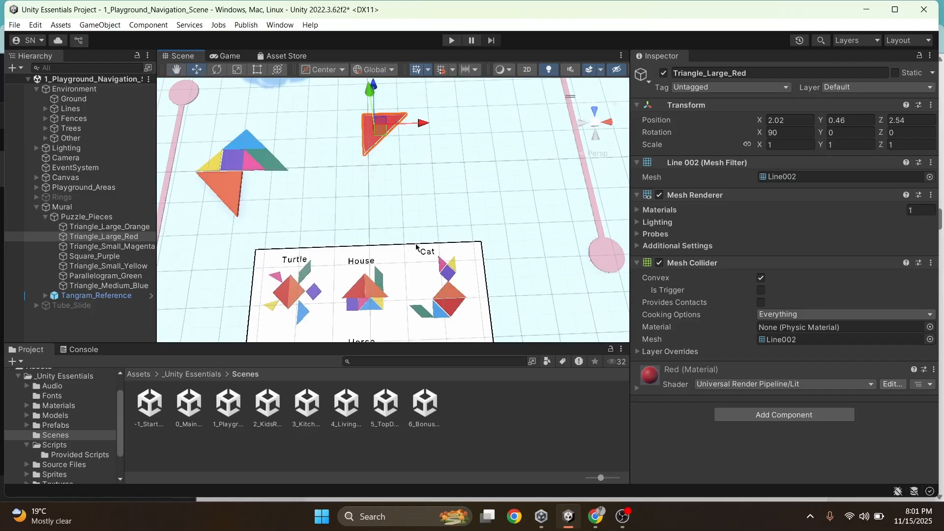
left_click(227, 187)
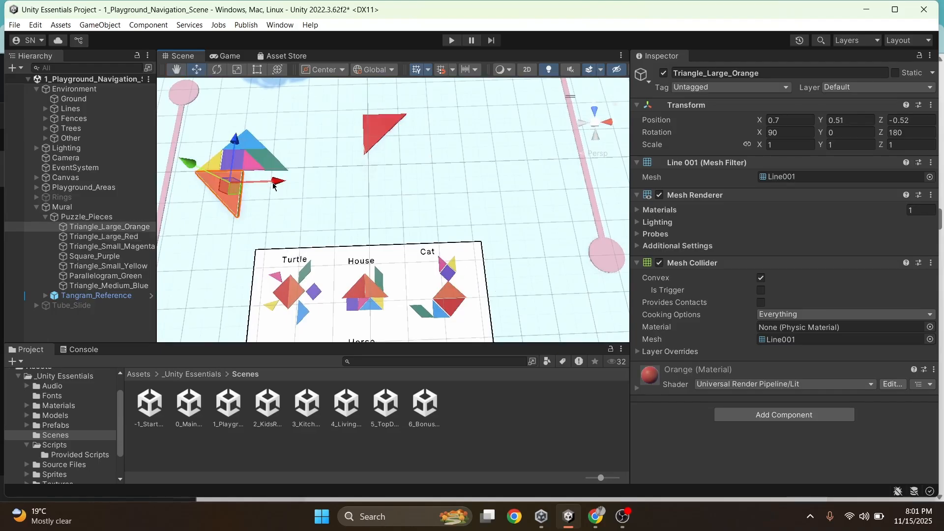
left_click_drag(274, 185, 445, 189)
Move the large red triangle near the reference board's Turtle, to about X 1.98, Y 0.47, Z 0.14
left_click_drag(400, 143, 411, 123)
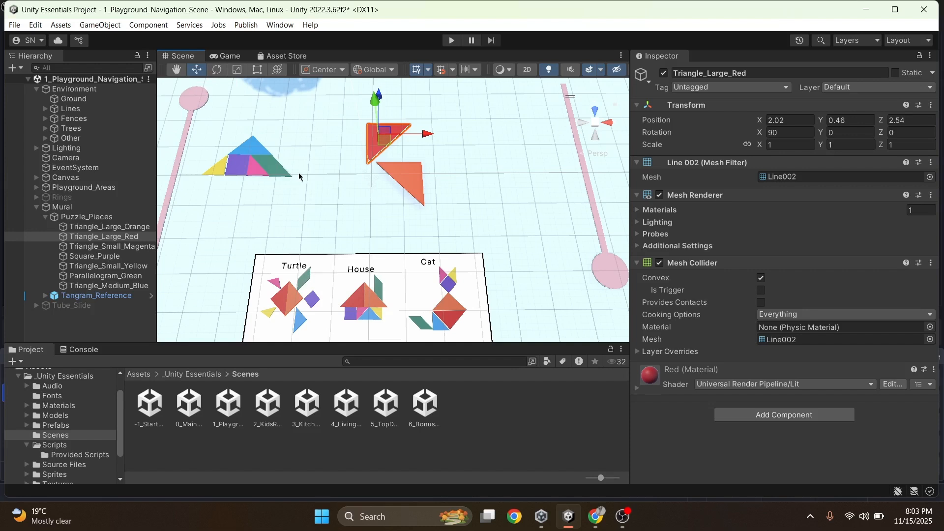
left_click_drag(381, 96, 359, 167)
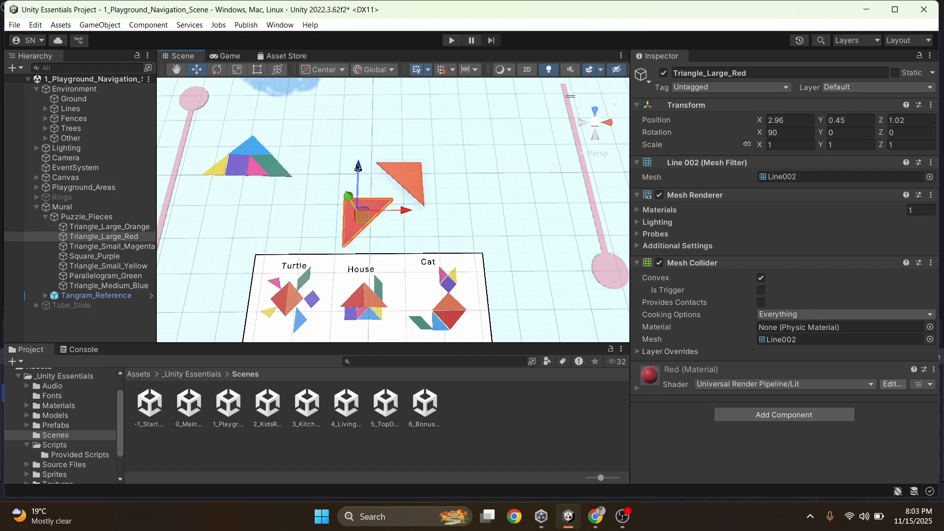
left_click_drag(404, 208, 346, 211)
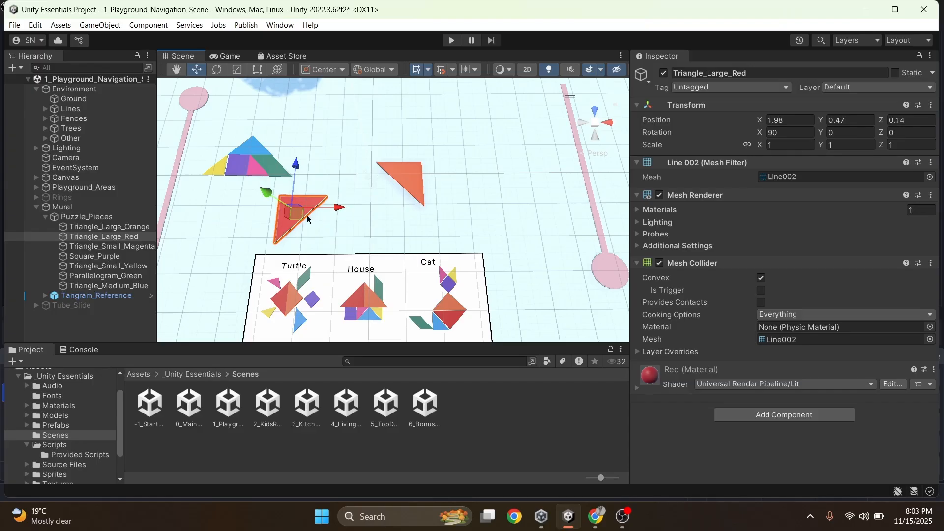
Rotate the large red triangle with the Rotate tool to about X 88.65, Y -59.03, Z -8.34 degrees
left_click(217, 72)
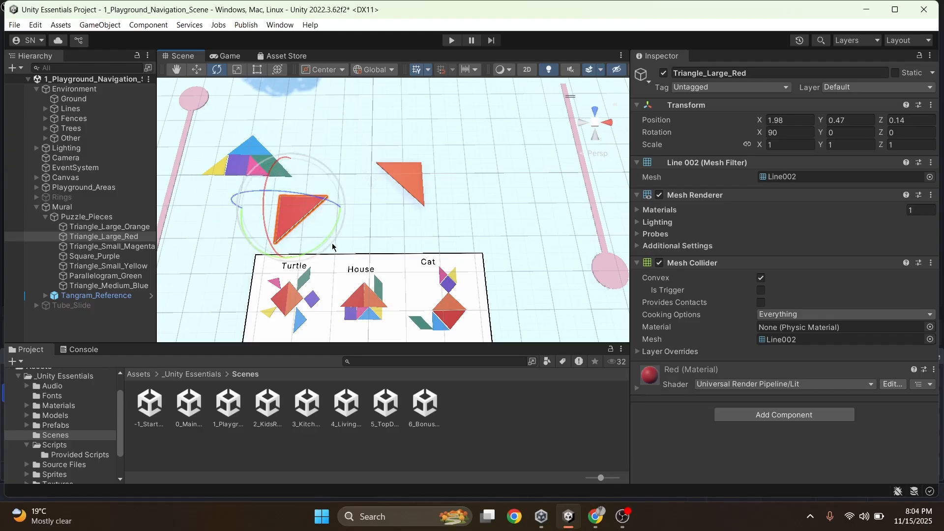
scroll(254, 191, "up", 1)
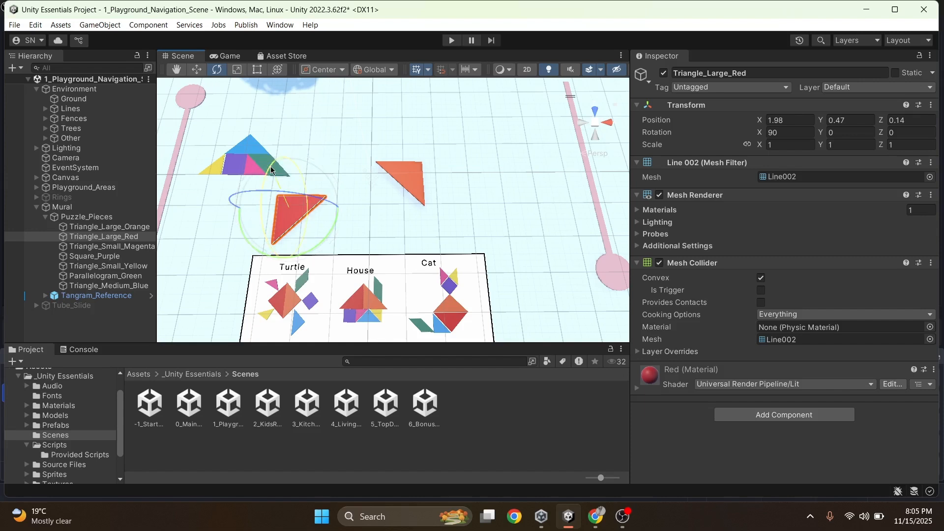
mouse_move(271, 170)
left_mouse_down()
mouse_move(261, 223)
mouse_move(270, 272)
mouse_move(279, 164)
mouse_move(278, 173)
left_mouse_up()
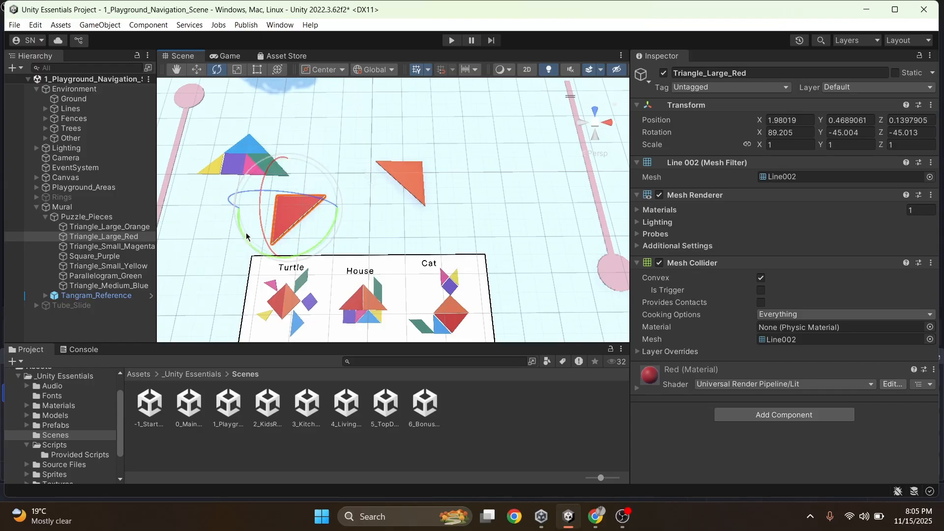
left_click_drag(240, 227, 166, 329)
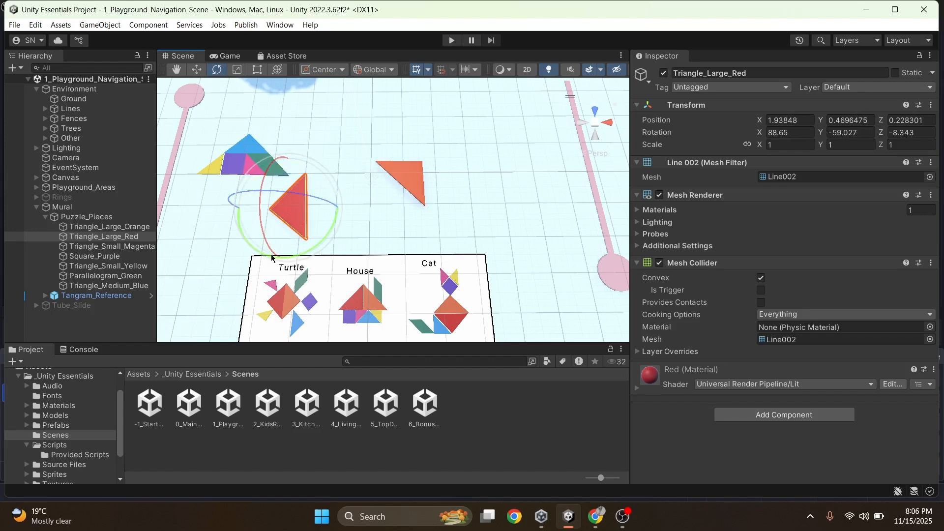
Move the large orange triangle beside the large red triangle, to about X 2.41, Y 0.48, Z 0.93
left_click_drag(269, 257, 305, 251)
left_click(407, 178)
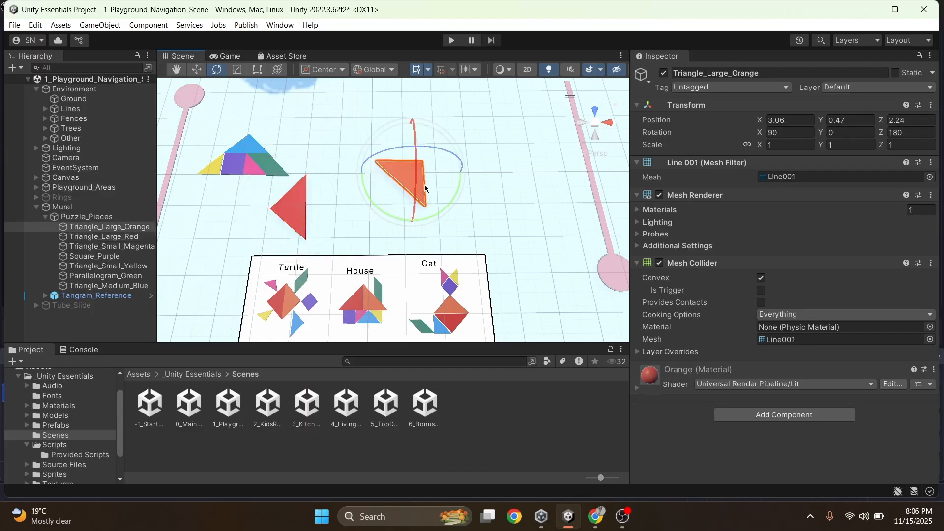
key("w")
left_click_drag(451, 175, 395, 179)
left_click_drag(345, 133, 346, 153)
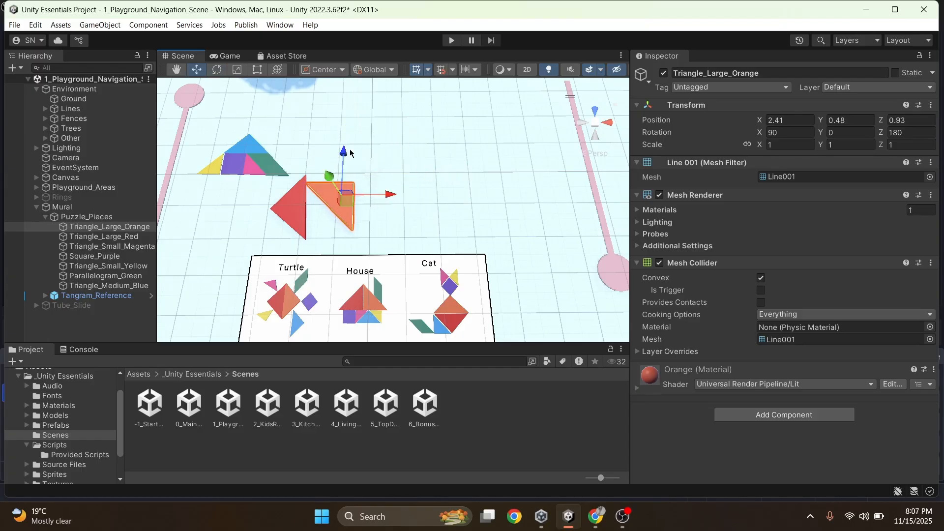
Rotate the large orange triangle to about X 90.65, Y 19.12, Z 160.84 degrees and move it so its long edge meets the red triangle's
key("e")
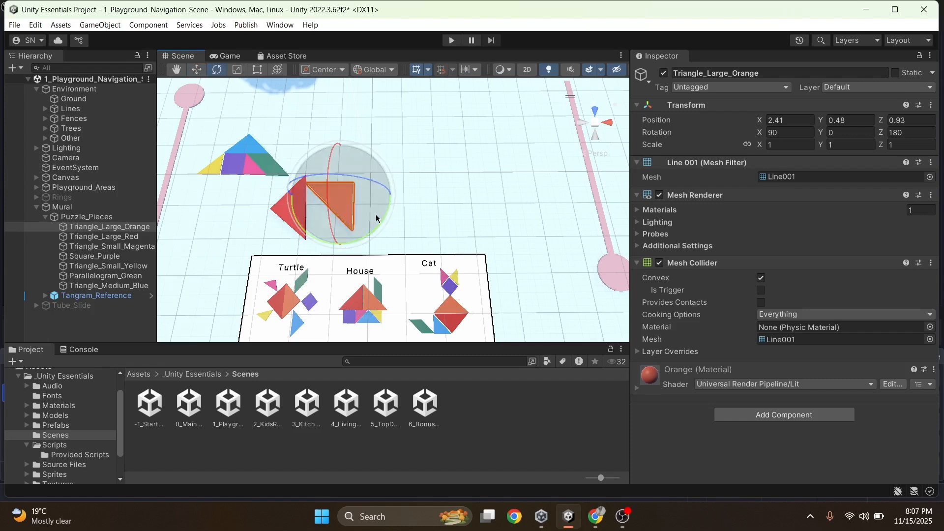
left_click_drag(376, 222, 302, 248)
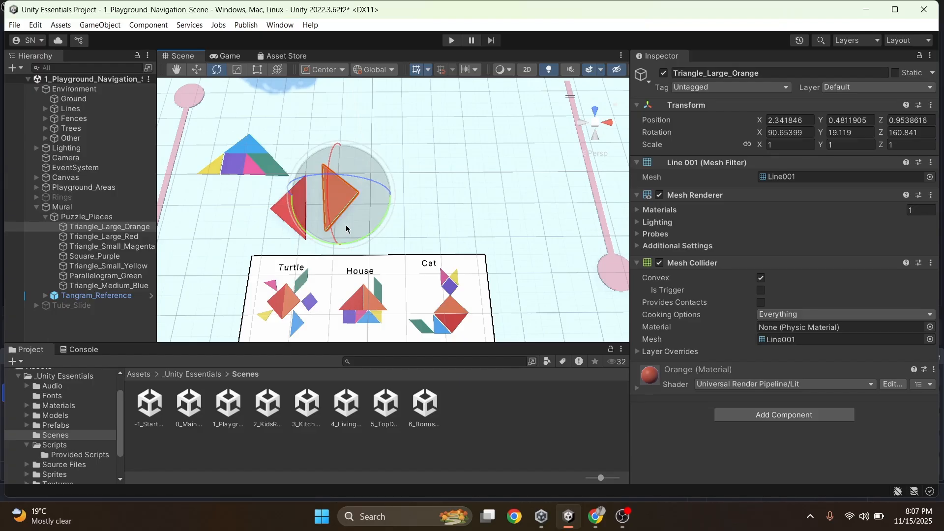
key("w")
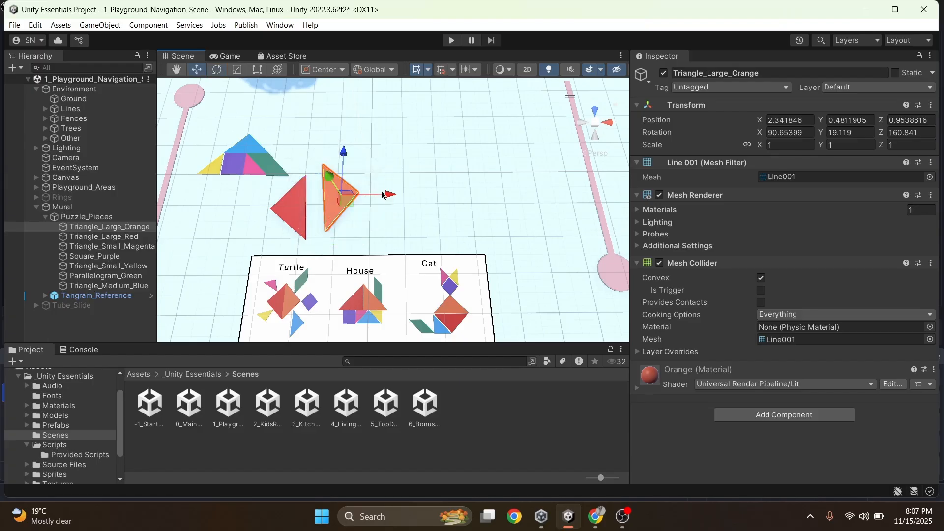
left_click_drag(385, 195, 369, 199)
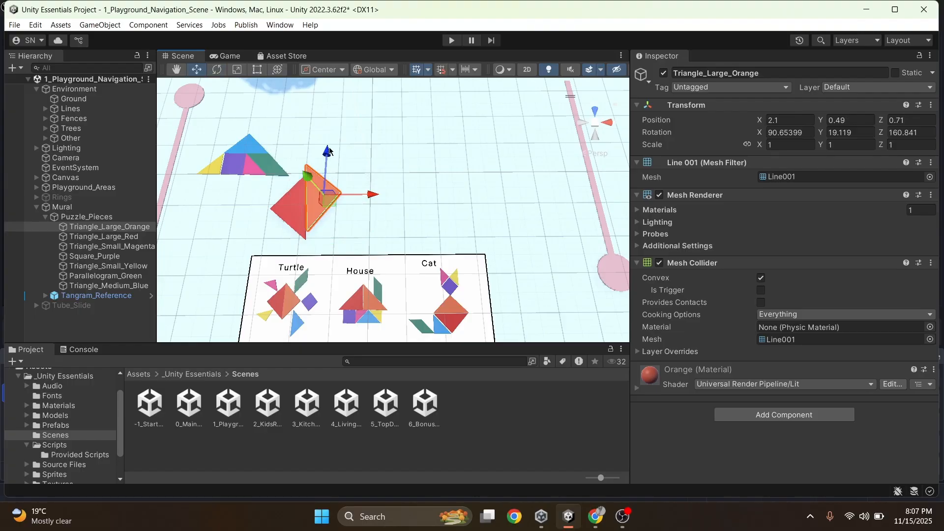
left_click_drag(328, 153, 329, 160)
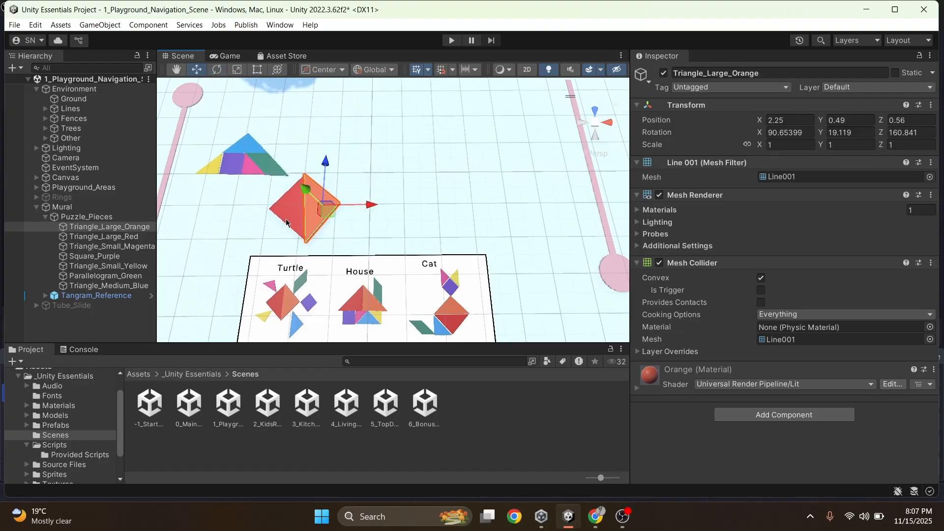
Fine-tune the large orange triangle against the red one, to about X 2.26, Z 0.57, with rotation about X 90.69, Y 20.05, Z 159.91 degrees
scroll(286, 220, "up", 1)
left_click_drag(360, 203, 368, 205)
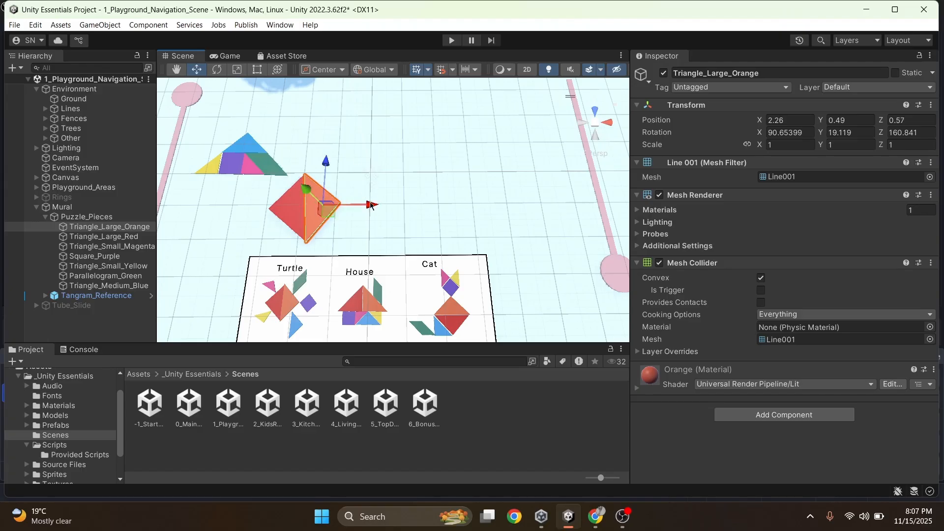
key("e")
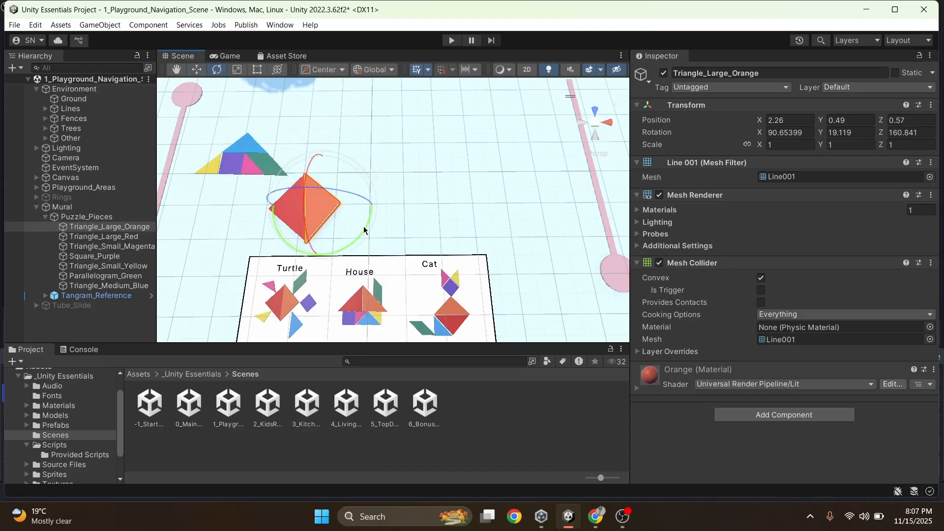
left_click_drag(364, 231, 359, 232)
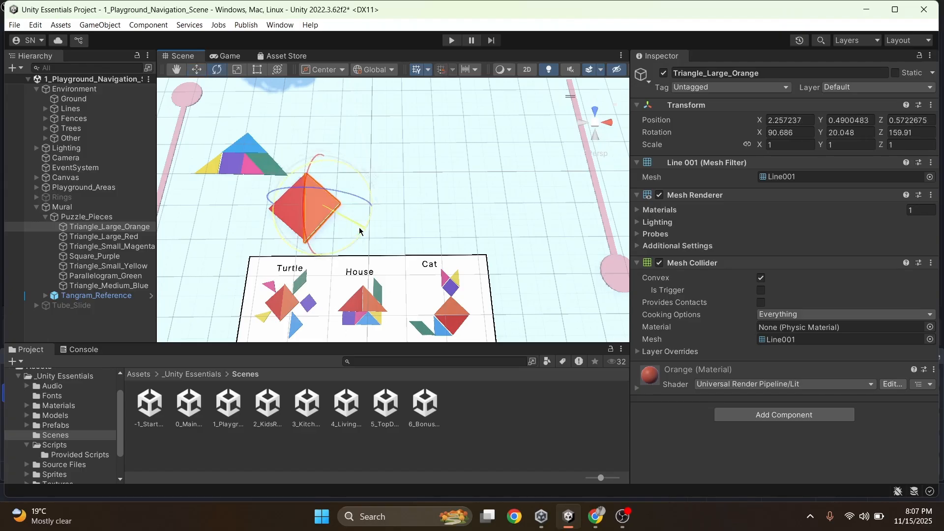
left_click(481, 472)
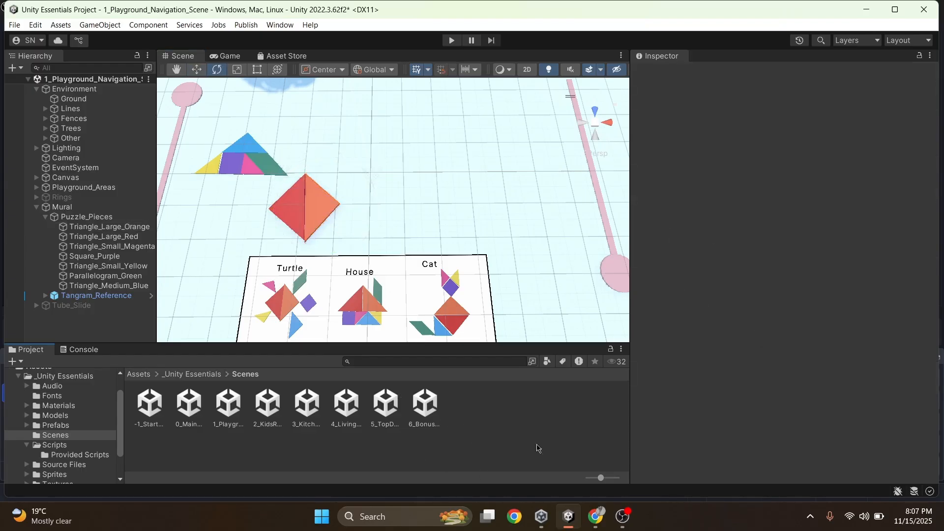
Examine the handles of the View, Move, Rotate, Scale, Rect and Transform tools on the large orange triangle
left_click(319, 215)
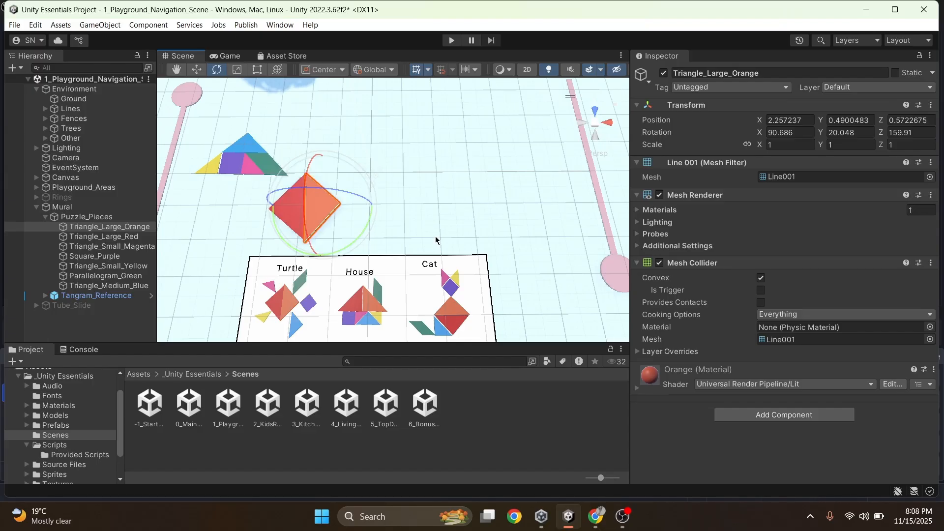
key("q")
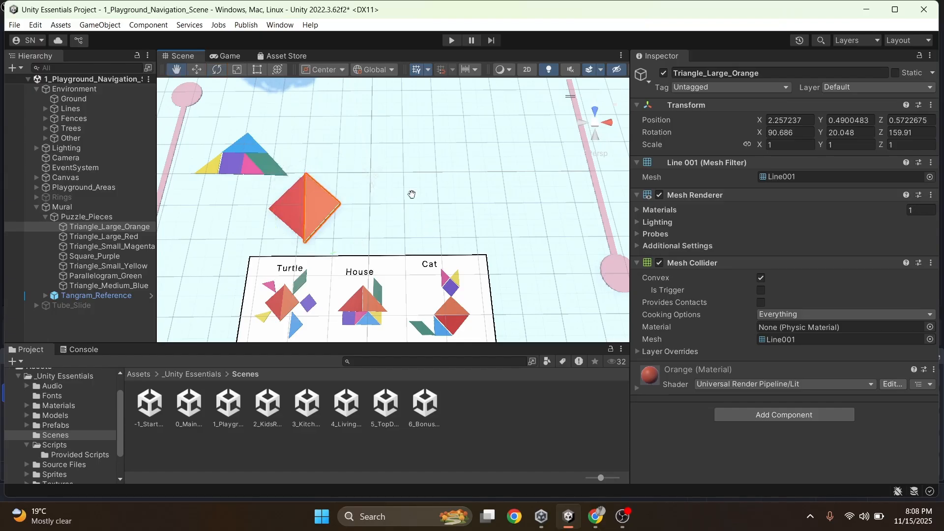
key("w")
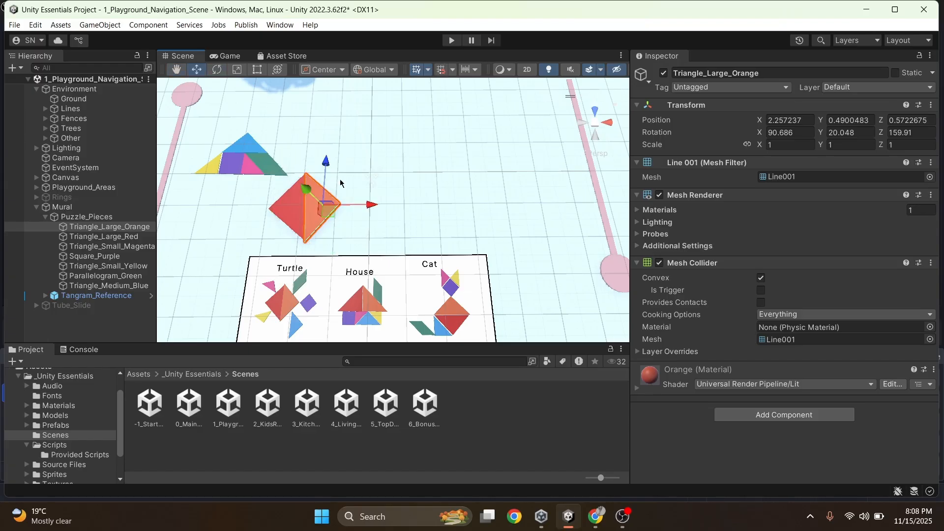
key("e")
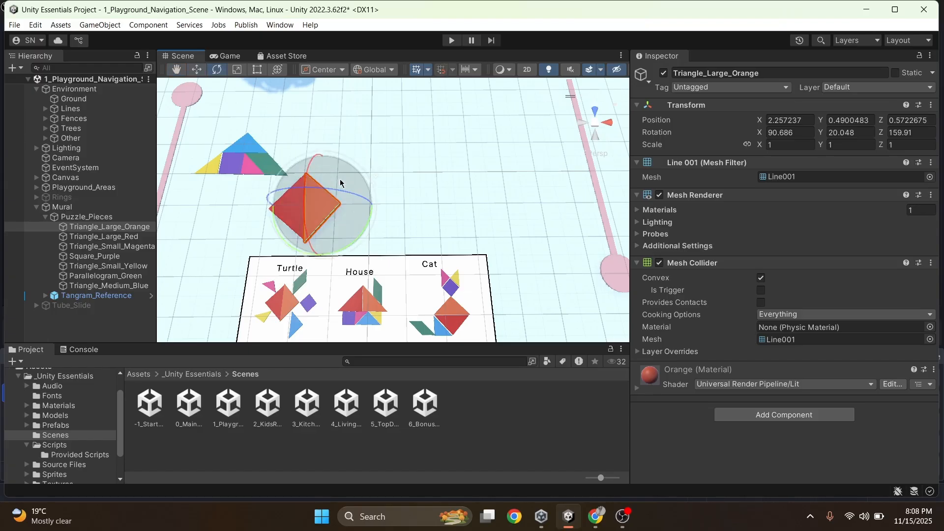
key("r")
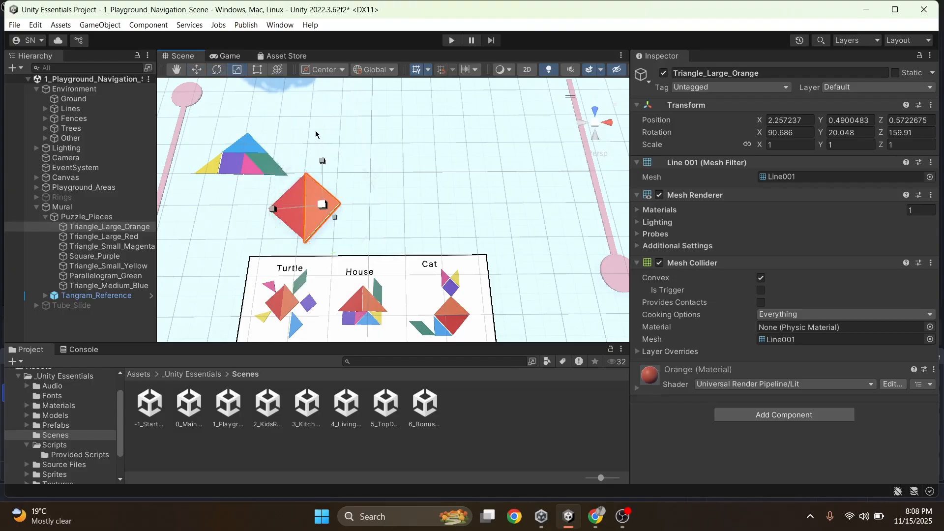
key("t")
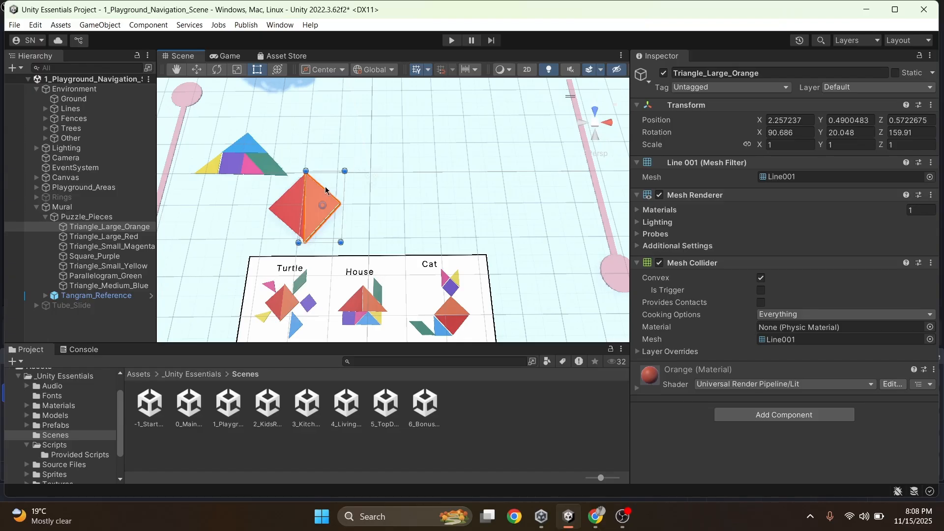
left_click(278, 70)
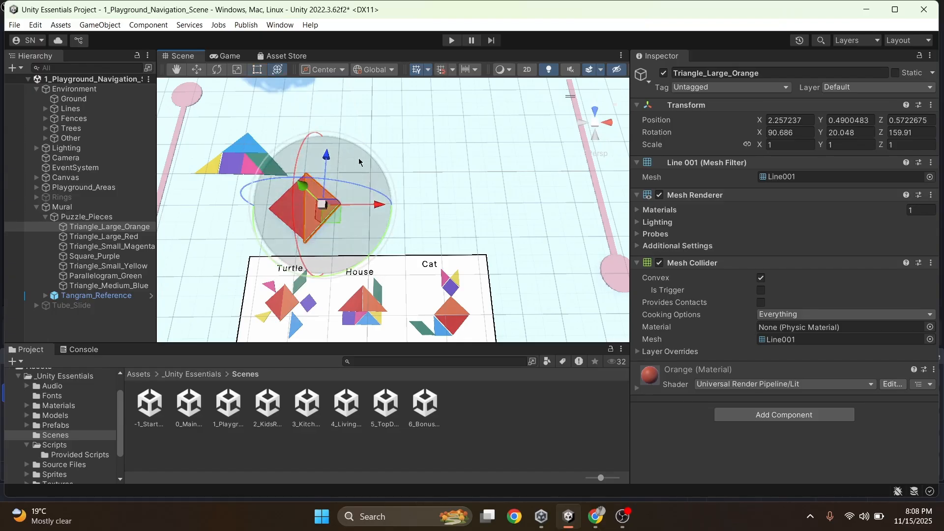
Cycle repeatedly through all six scene tools, from View to Transform, to compare their handles on the large orange triangle
key("q")
key("w")
key("e")
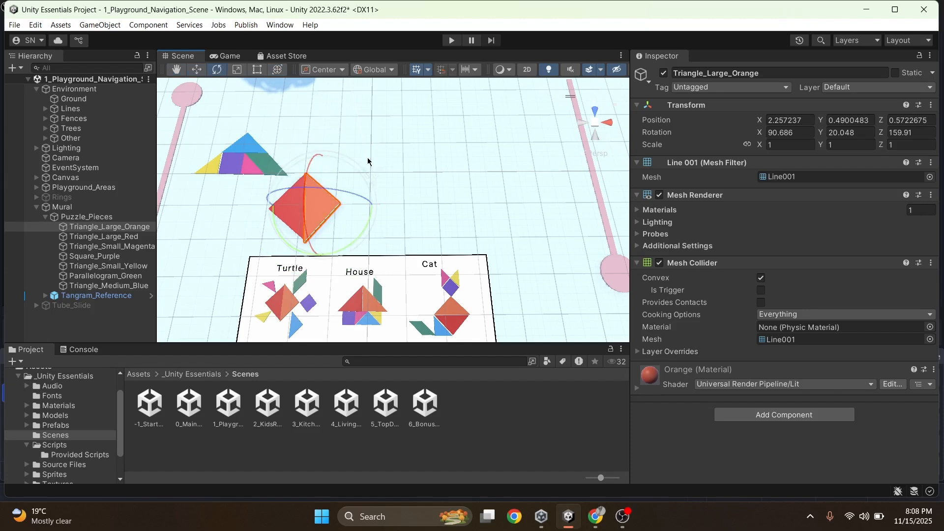
key("r")
key("t")
key("y")
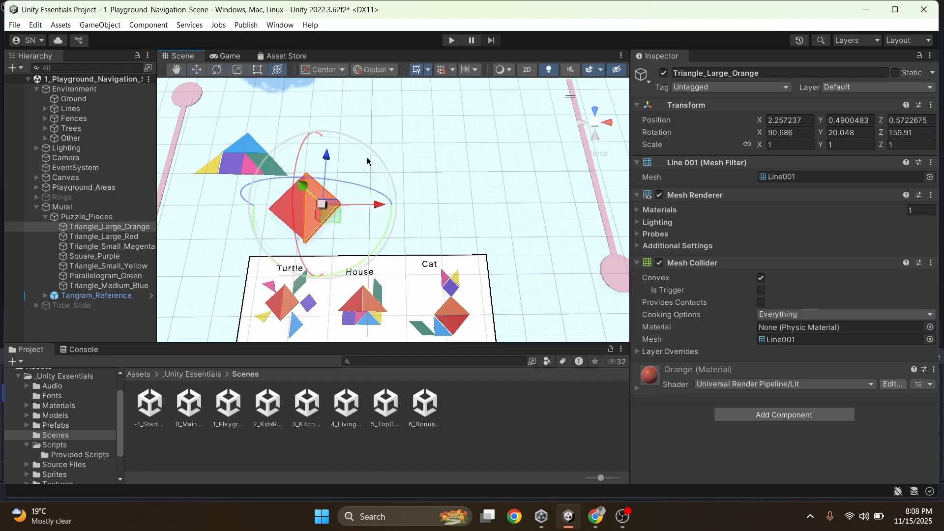
key("q")
key("w")
key("e")
key("r")
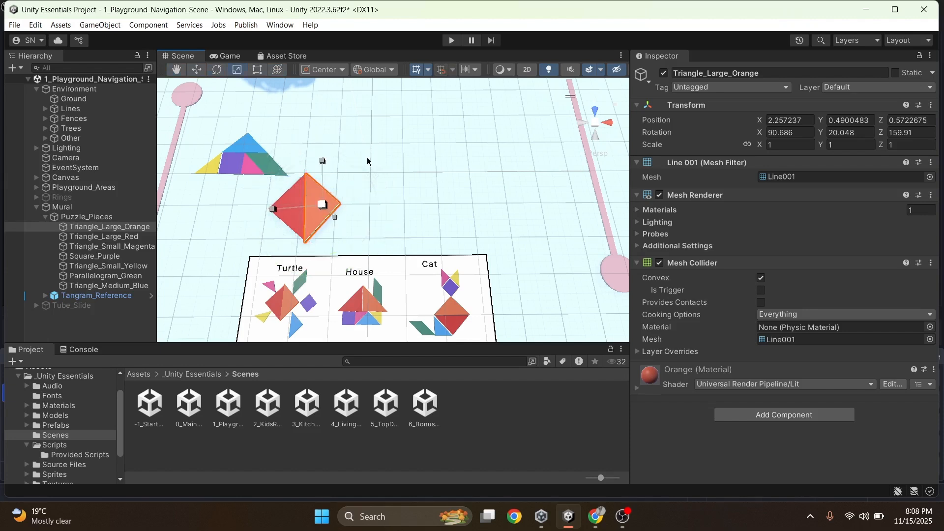
key("t")
key("y")
key("q")
key("w")
key("e")
key("r")
key("t")
key("q")
key("w")
key("e")
key("r")
key("t")
key("y")
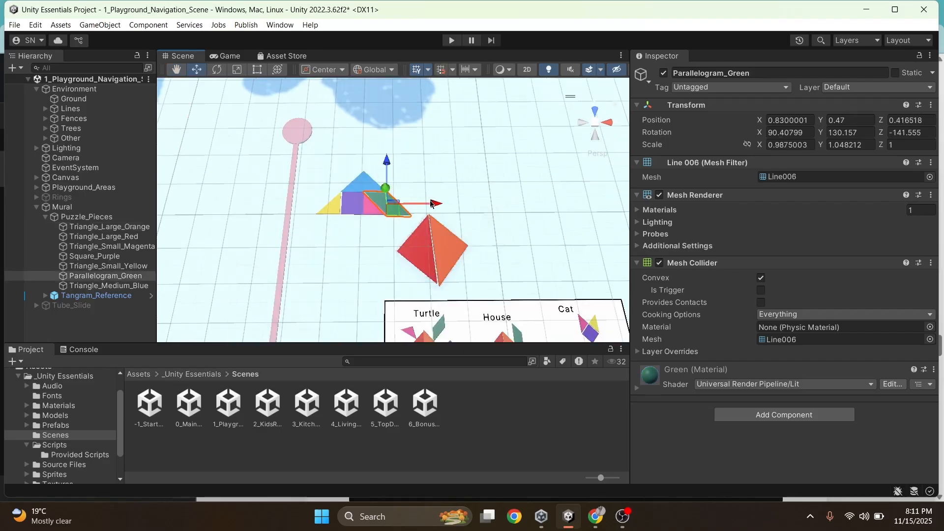
Select the green parallelogram and undo its move away from the smaller tangram pieces
left_click_drag(423, 202, 464, 201)
left_click(459, 196)
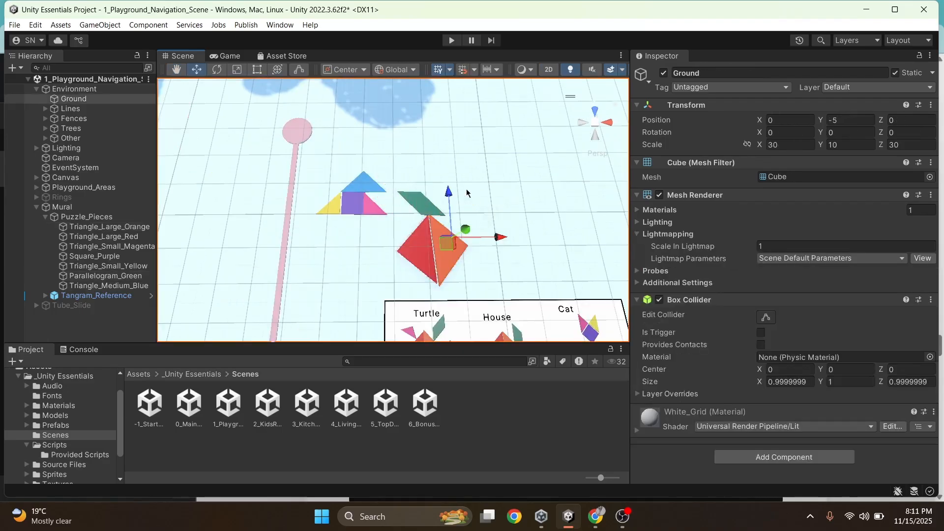
left_click(420, 208)
key("ctrl+z")
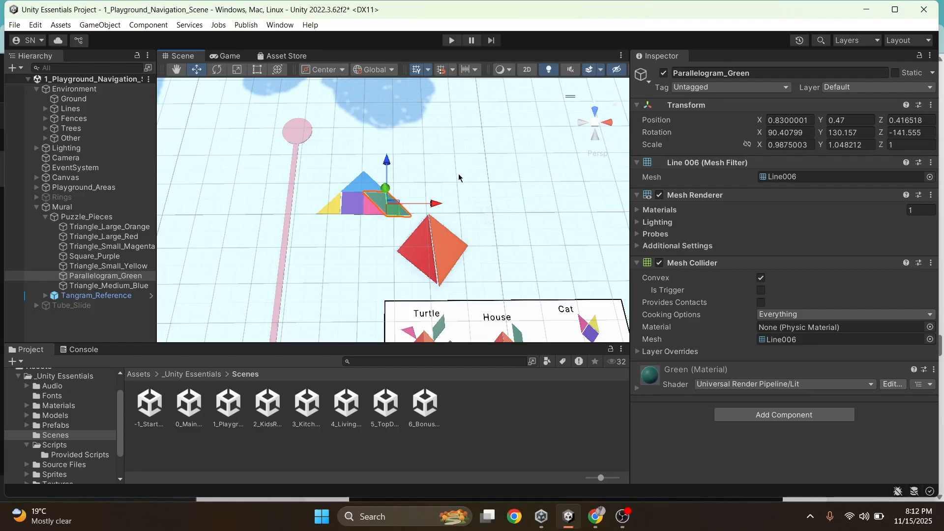
Switch the Scene view from perspective to isometric projection
scroll(459, 178, "down", 3)
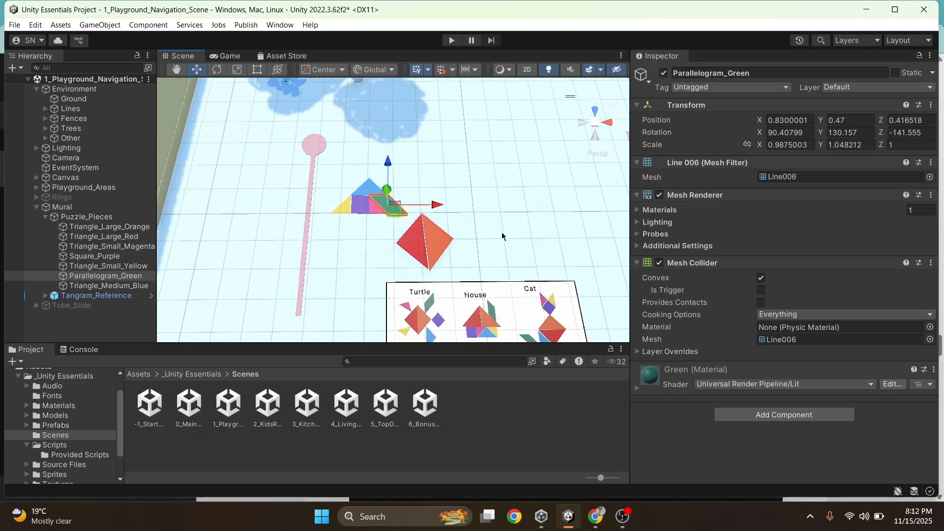
scroll(501, 232, "up", 1)
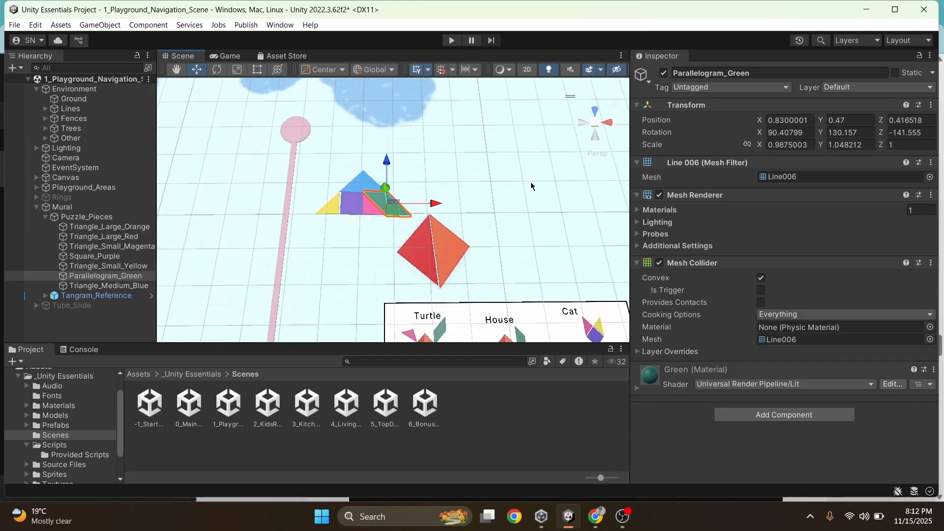
right_click(597, 125)
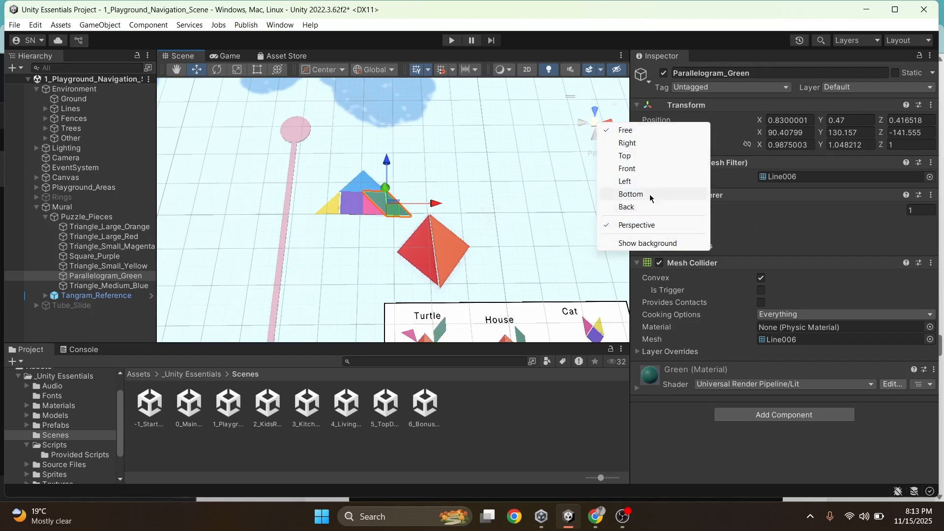
left_click(642, 226)
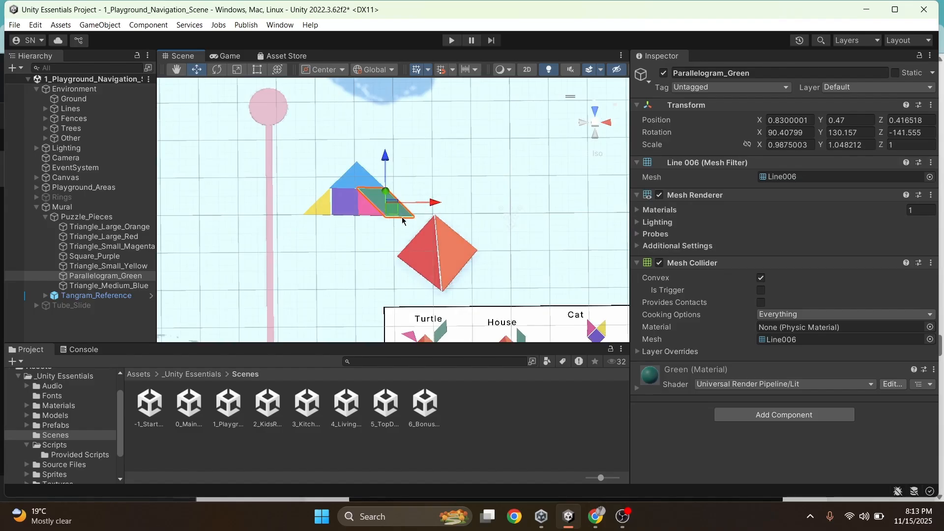
Move the green parallelogram beside the orange triangle's upper edge, to about X 2.15, Y 0.45, Z 1.2
left_click_drag(393, 209, 392, 208)
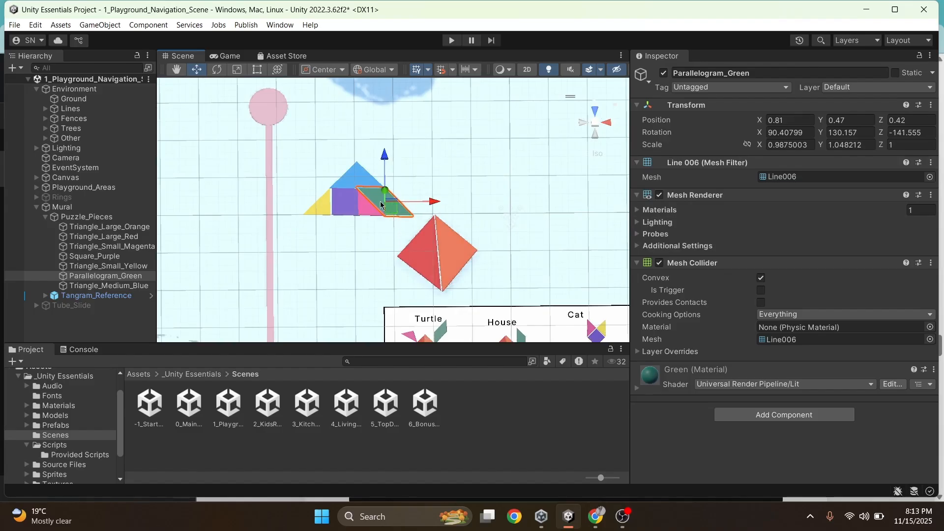
scroll(393, 211, "up", 4)
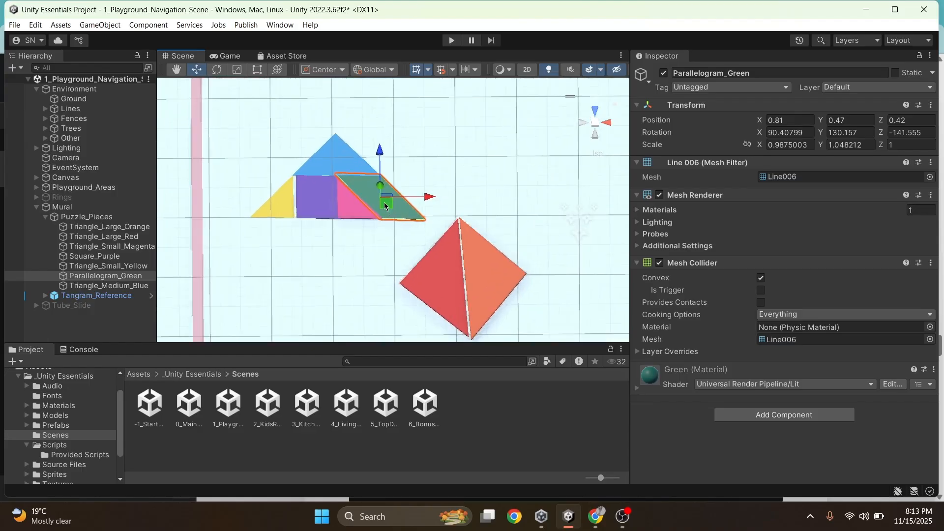
scroll(386, 204, "up", 1)
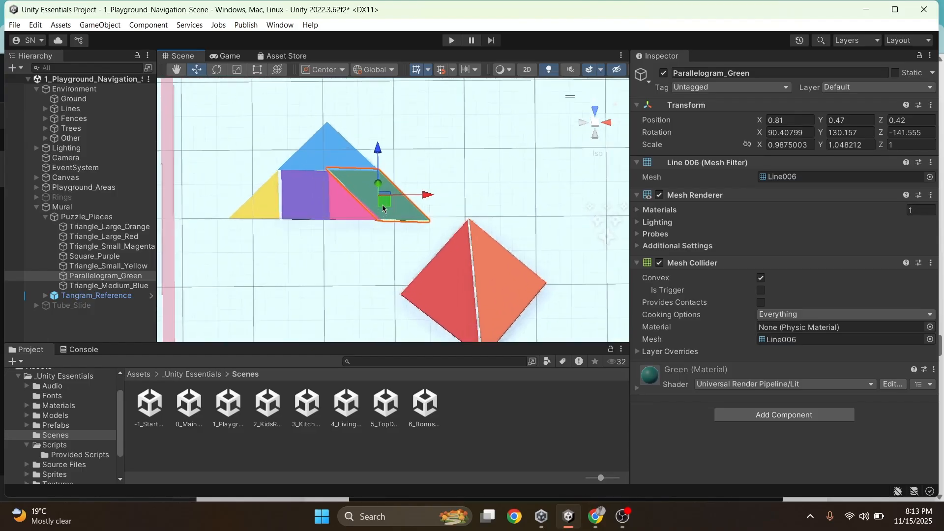
left_click_drag(383, 206, 503, 275)
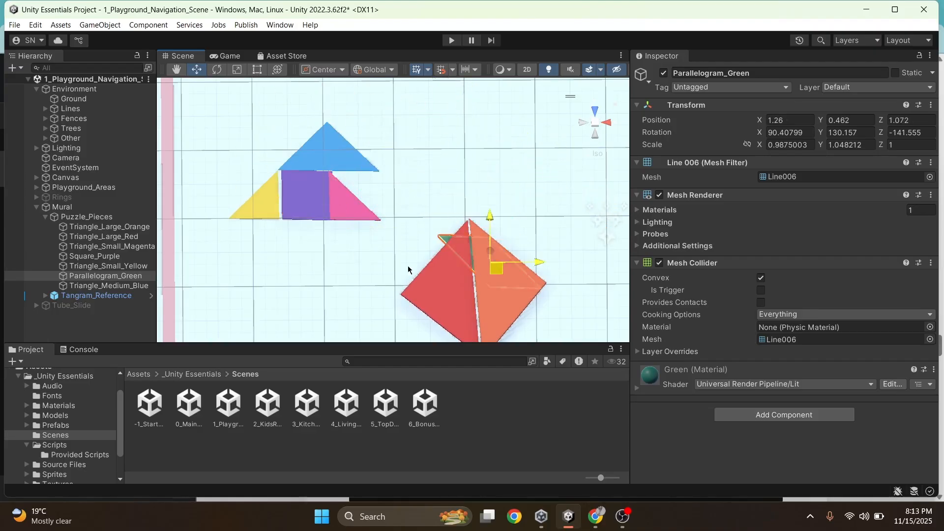
left_click_drag(408, 269, 464, 223)
Rotate the green parallelogram like the Turtle's head on the reference board, to about X 91.13, Y 50.13, Z -322.16 degrees
scroll(486, 195, "down", 3)
scroll(495, 201, "down", 5)
scroll(489, 220, "down", 6)
key("e")
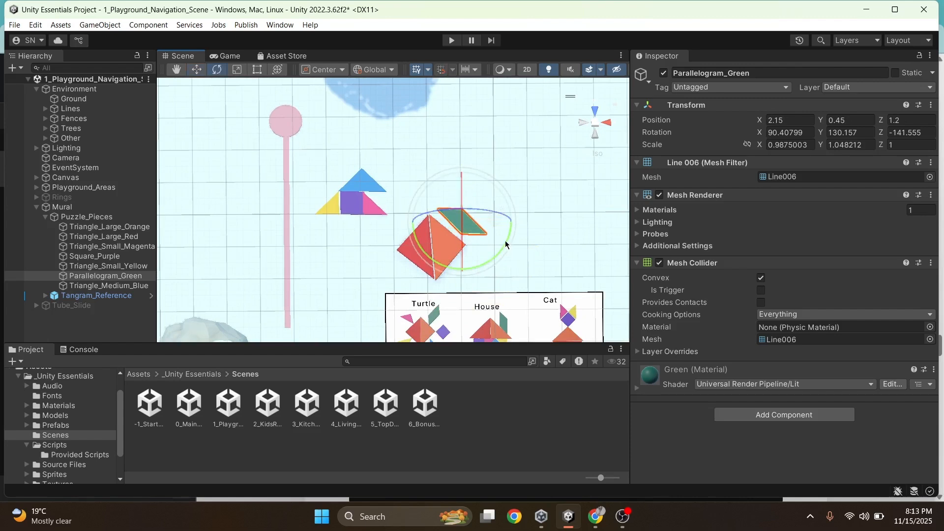
left_click_drag(506, 241, 311, 330)
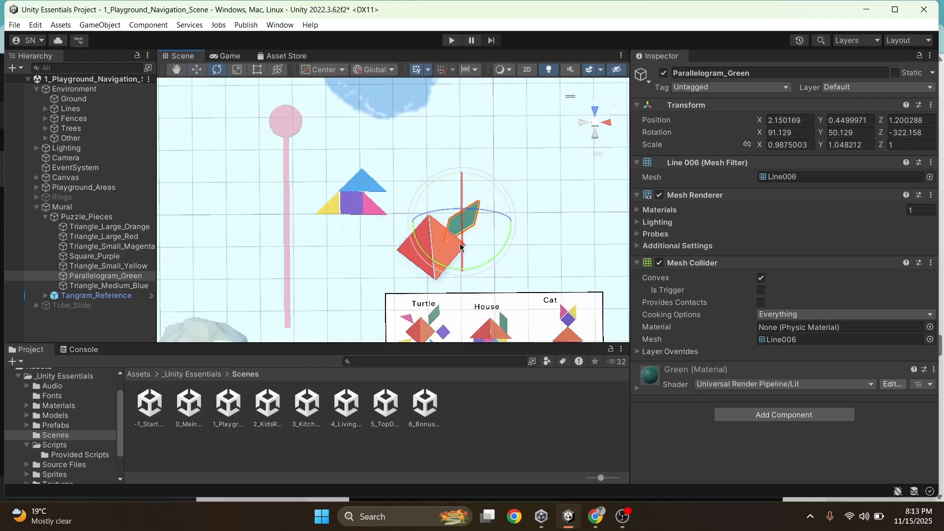
key("w")
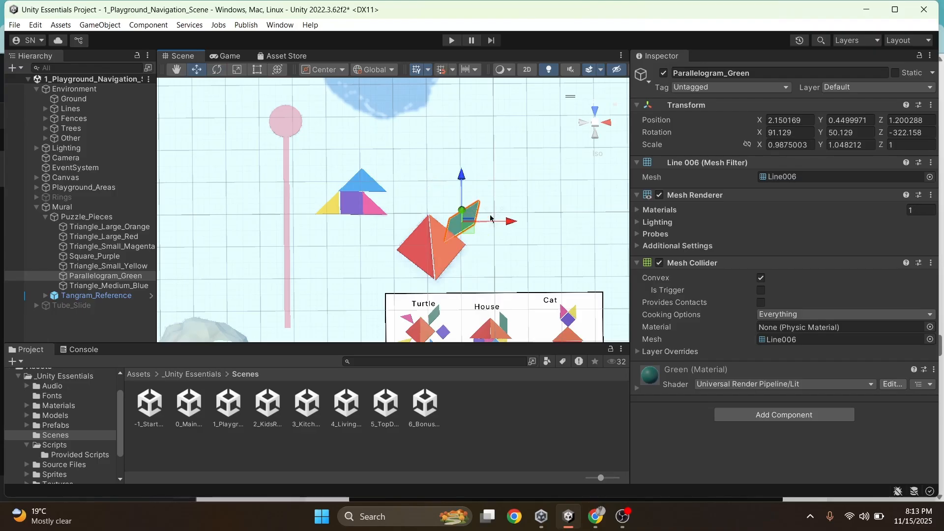
Reposition the green parallelogram against the orange triangle's upper edge, at about X 2.11, Y 0.45, Z 1.42
left_click_drag(512, 224, 525, 224)
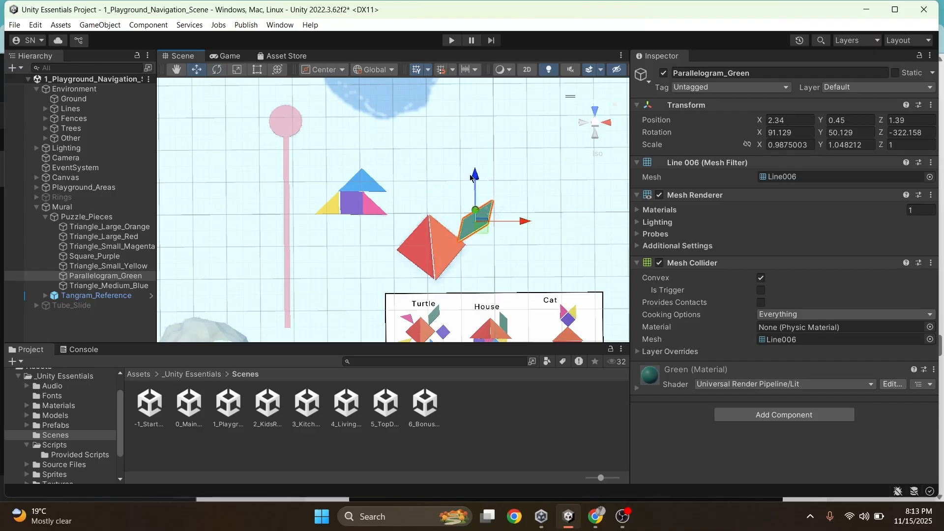
mouse_move(474, 179)
left_mouse_down()
mouse_move(472, 156)
mouse_move(473, 176)
left_mouse_up()
left_click_drag(527, 214, 517, 215)
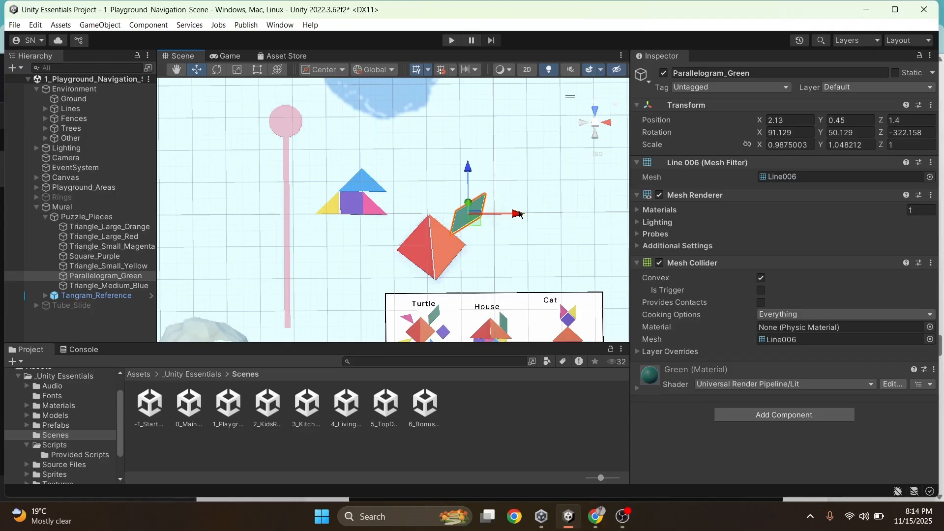
scroll(475, 268, "down", 2)
scroll(475, 267, "up", 6)
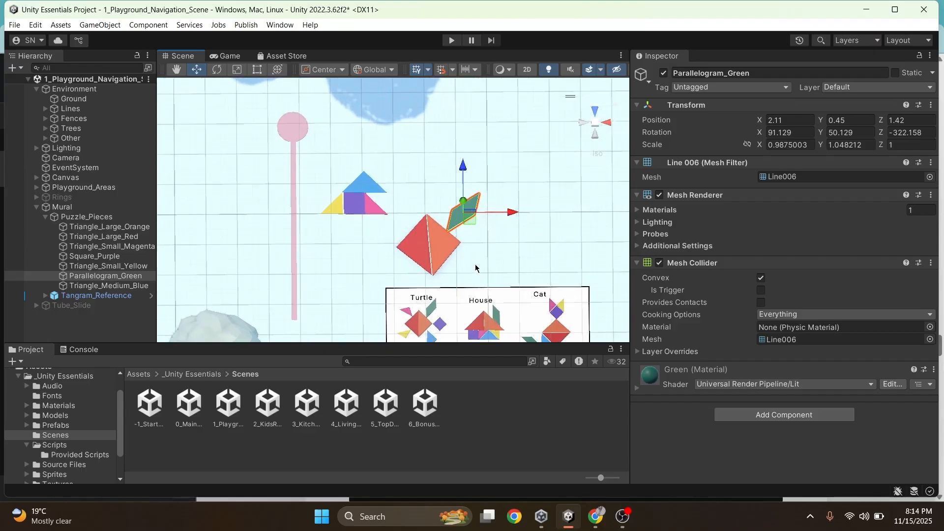
scroll(475, 268, "down", 4)
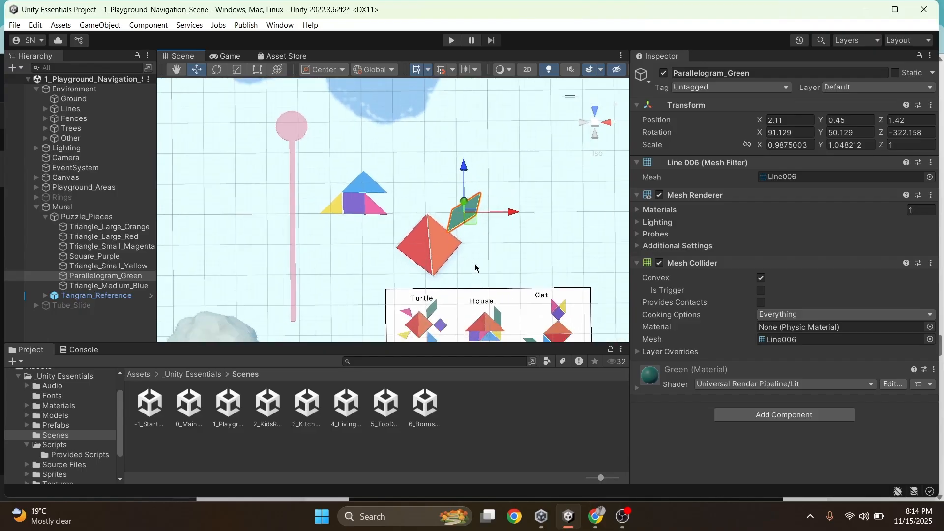
Move the small yellow triangle to the red triangle's lower edge, about X 1.99, Y 0.44, Z -0.45, and rotate it to about Y 12.26 degrees
left_click(339, 212)
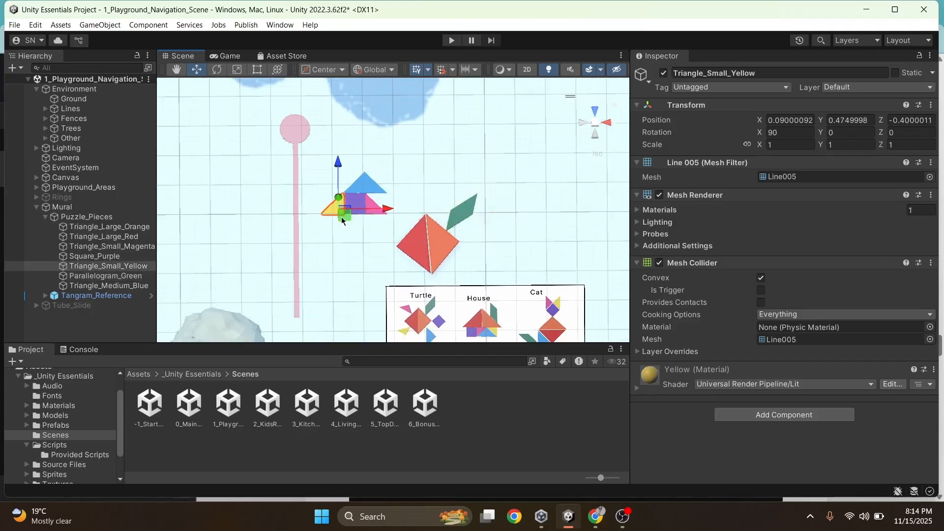
scroll(342, 220, "up", 2)
left_click_drag(327, 216, 399, 316)
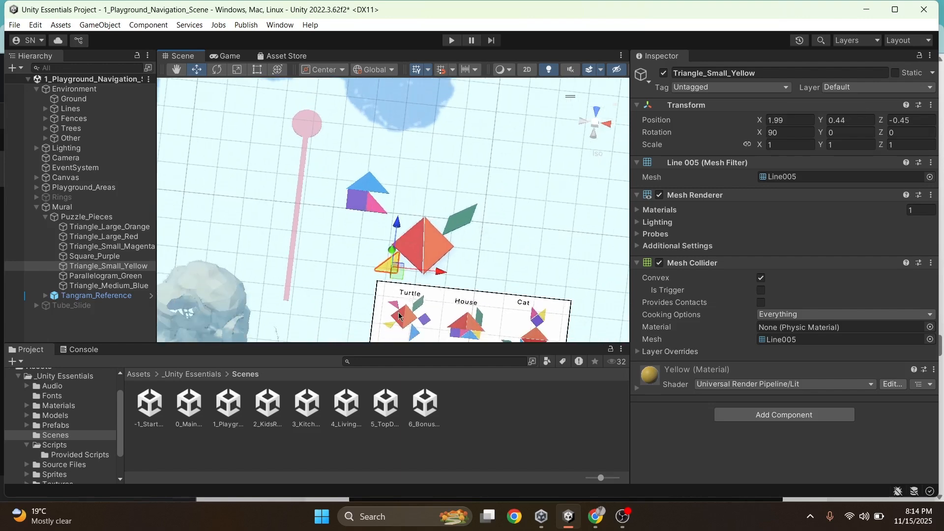
key("e")
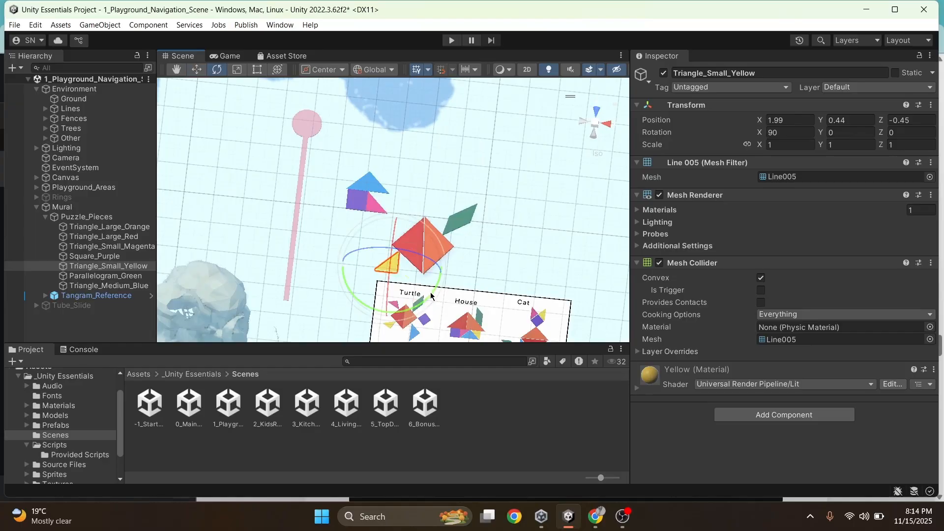
left_click_drag(431, 295, 382, 305)
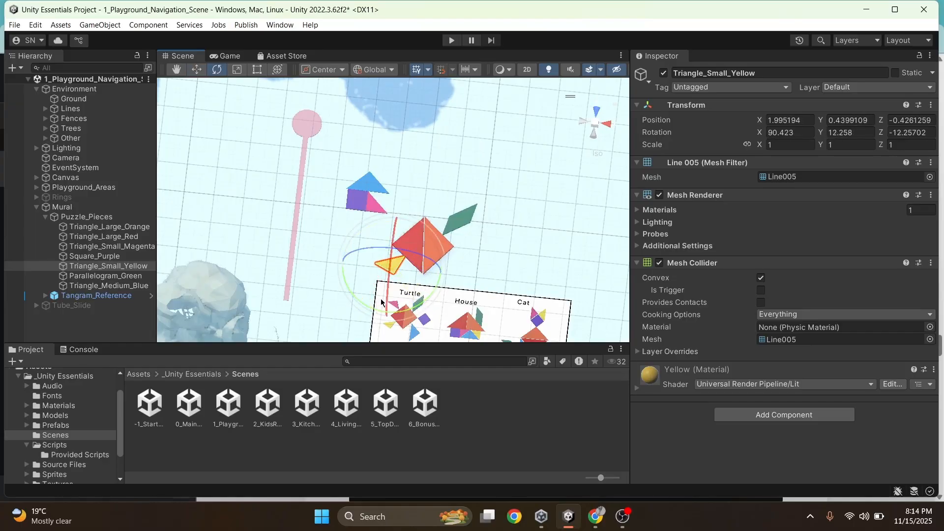
Fine-tune the yellow triangle's position to about X 1.83, Y 0.44, Z -0.44 and its rotation to about X 90.34, Y 9.81, Z -9.81 degrees
key("w")
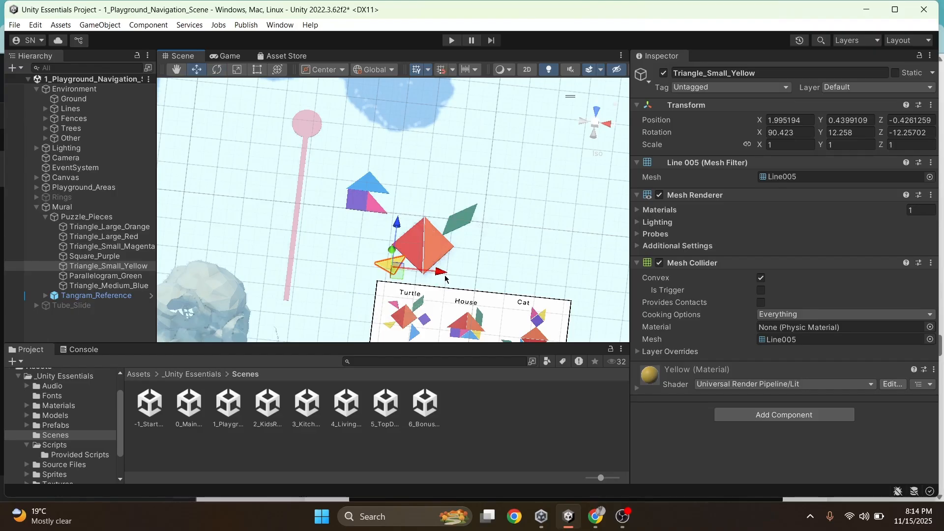
left_click_drag(444, 278, 437, 277)
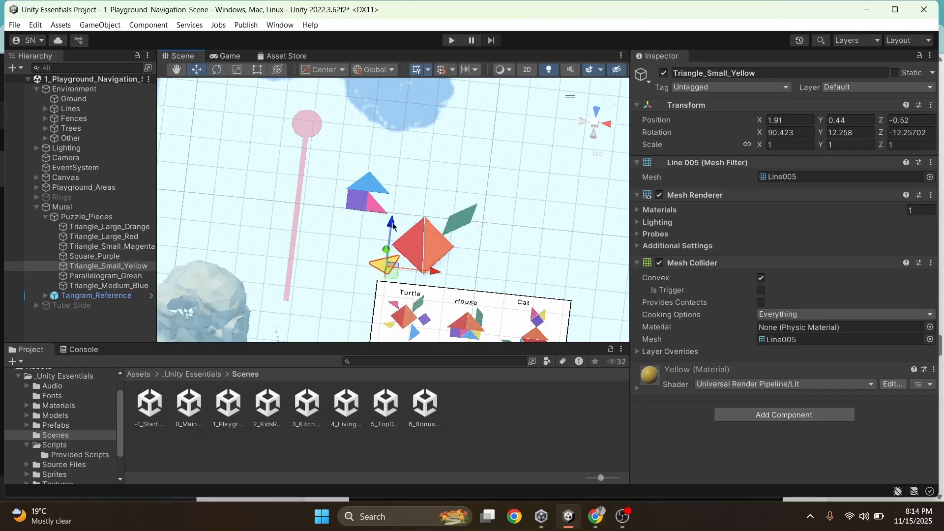
left_click_drag(393, 225, 392, 220)
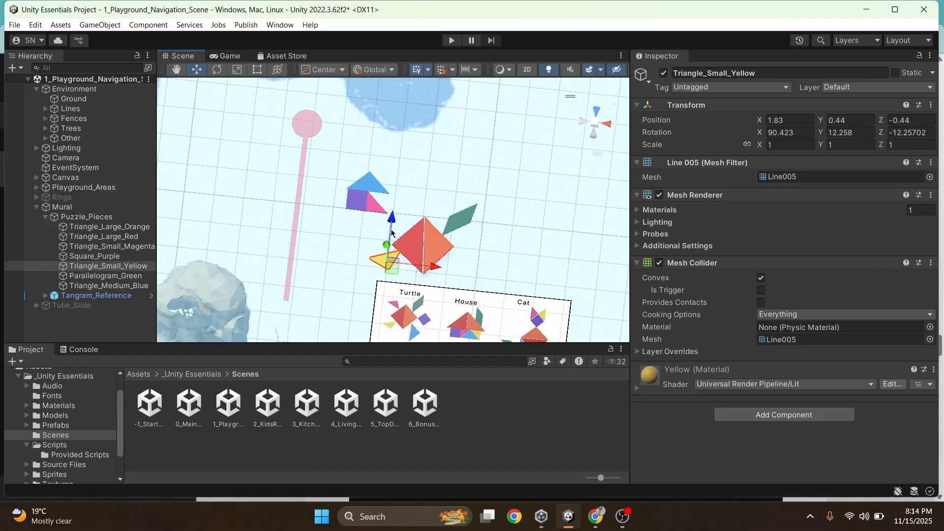
key("e")
left_click_drag(369, 290, 360, 303)
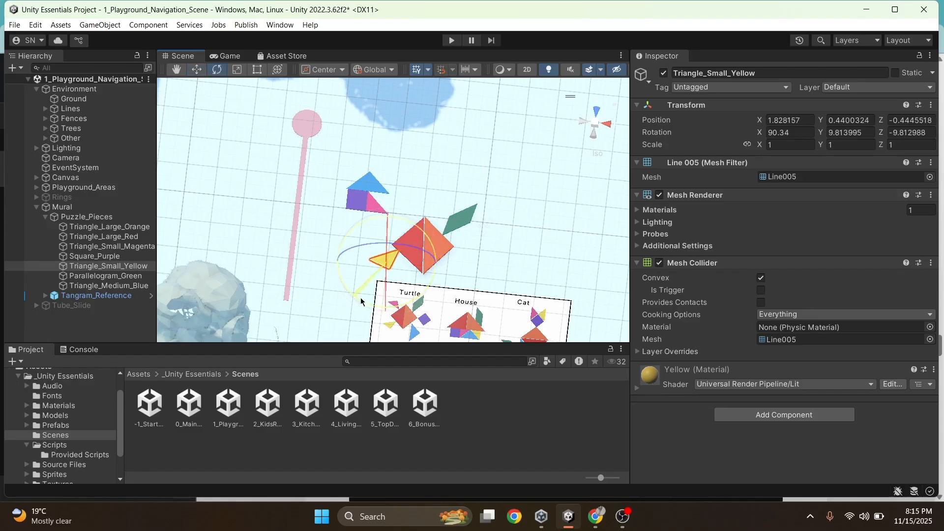
Move the small magenta triangle to the red triangle's upper edge, at about X 1.26, Y 0.43, Z 0.45
left_click(372, 203)
key("w")
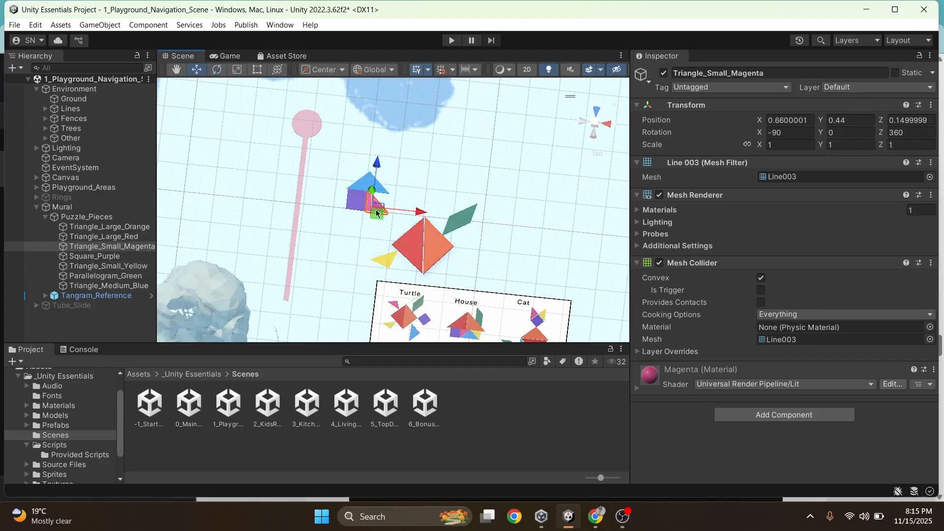
left_click_drag(376, 214, 403, 226)
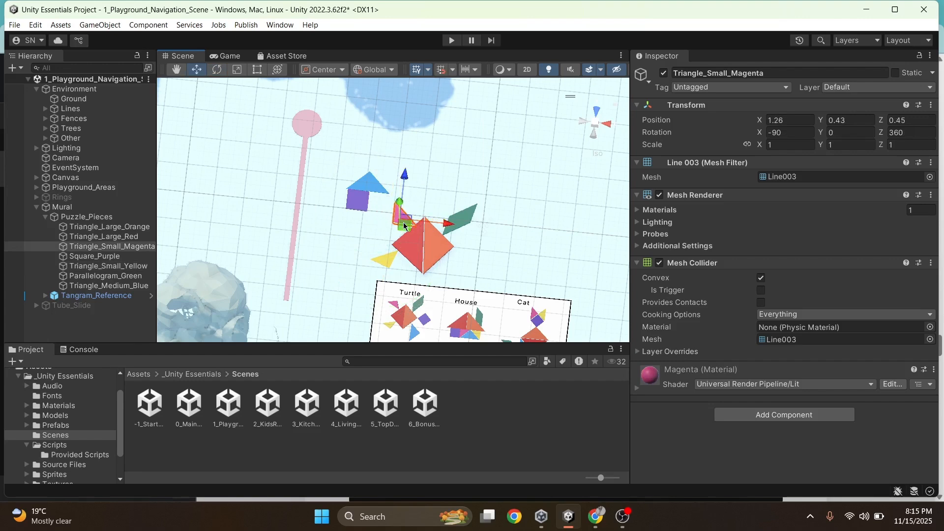
Rotate the magenta triangle like the Turtle's upper rear leg, to about X -88.45, Y 204.46, Z 329.23 degrees
key("e")
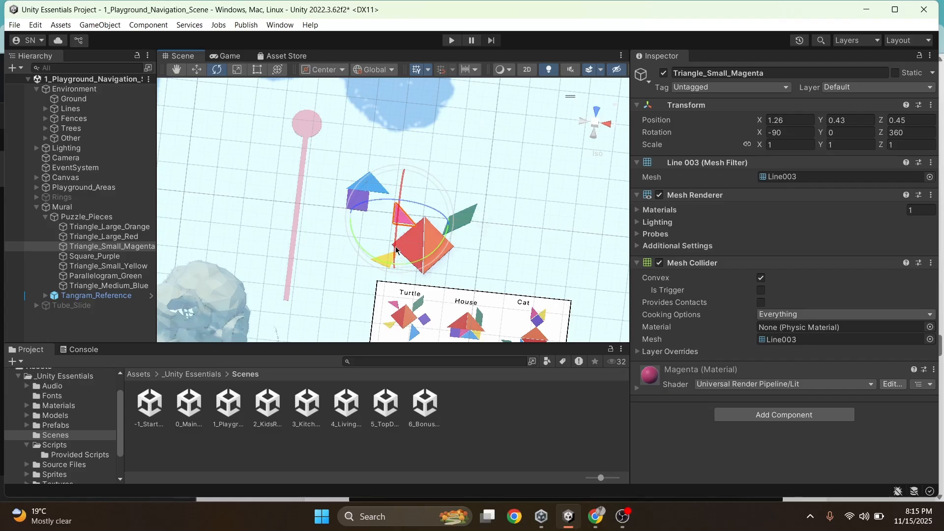
left_click_drag(396, 250, 524, 216)
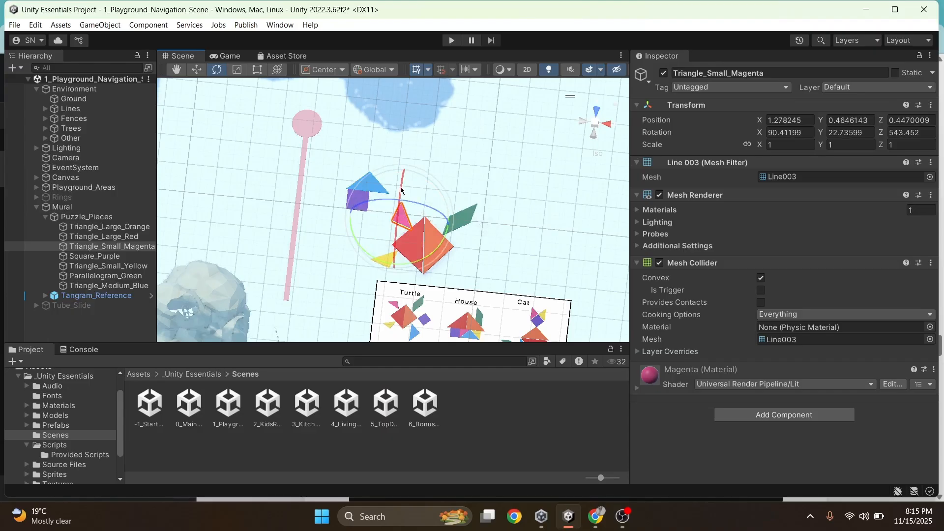
left_click_drag(401, 183, 399, 319)
left_click_drag(445, 243, 357, 277)
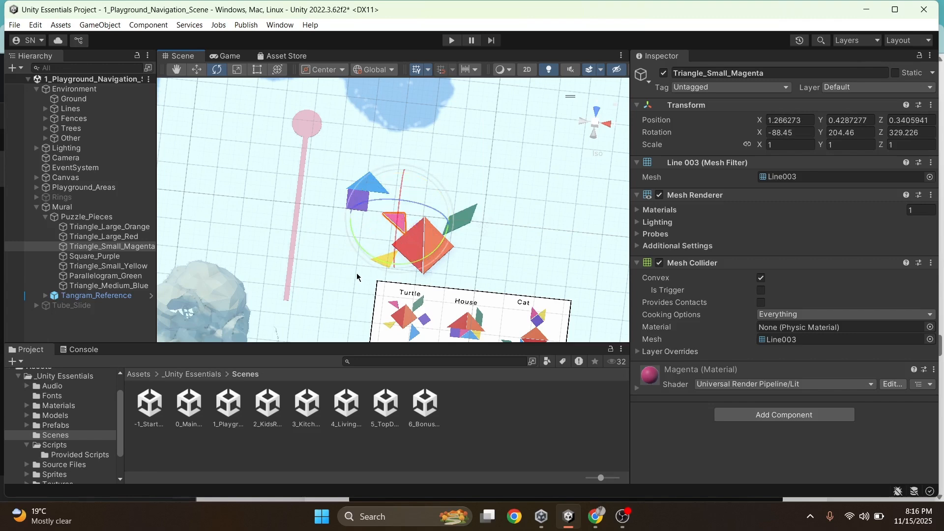
Adjust the magenta triangle's position beside the red triangle to about X 1.25, Y 0.43, Z 0.3
key("w")
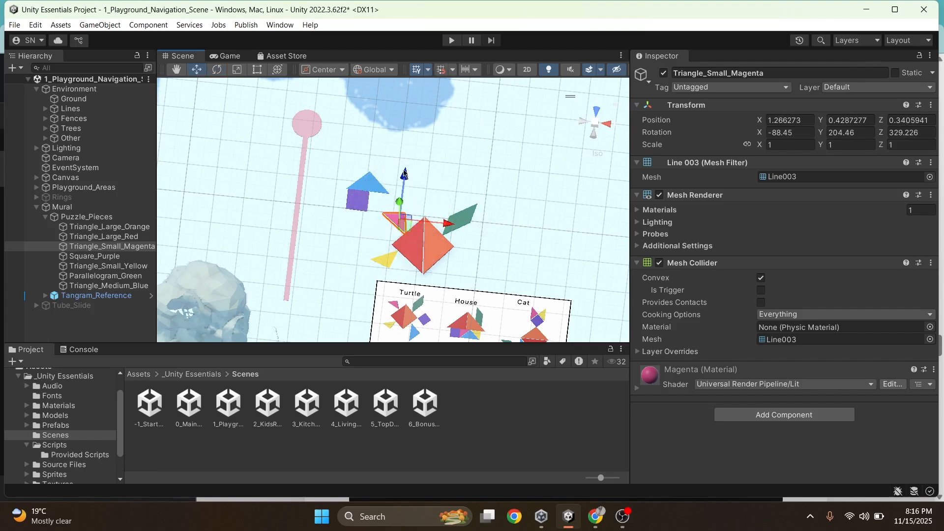
left_click_drag(402, 181, 404, 167)
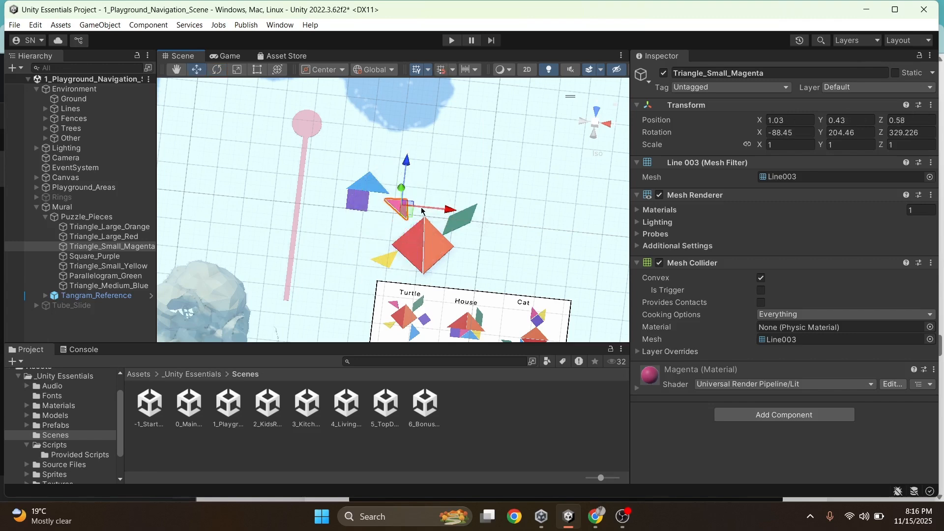
left_click_drag(429, 207, 440, 208)
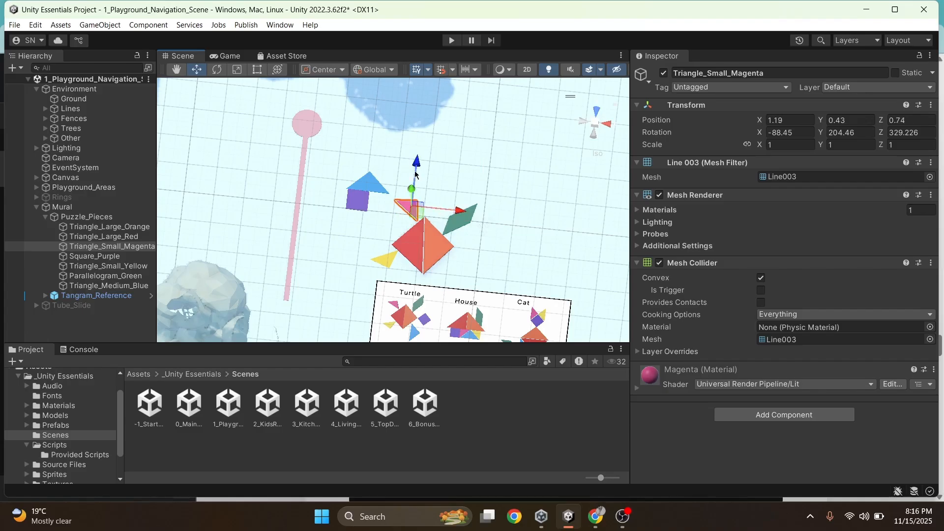
left_click_drag(413, 172, 403, 181)
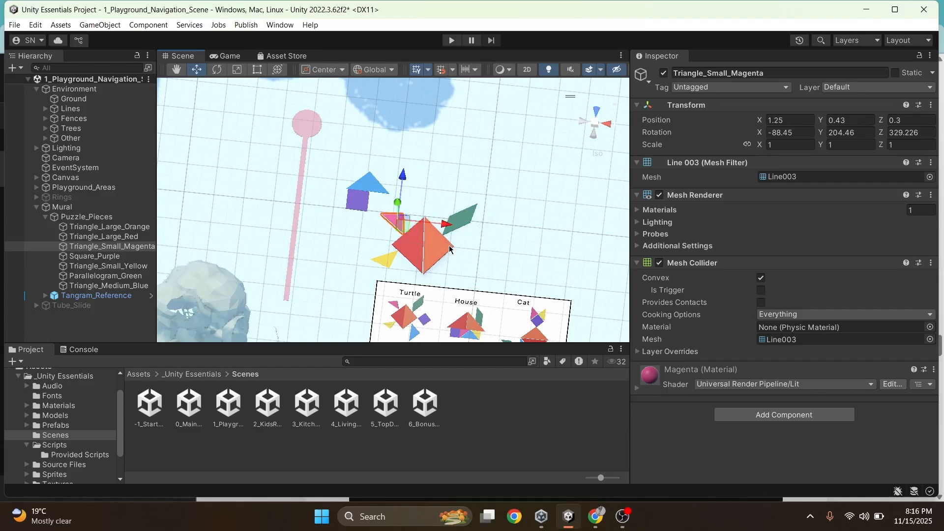
Move the medium blue triangle below the orange triangle and rotate it to about X -88.92, Y 32.71, Z 32.71 degrees
left_click(368, 183)
left_click(369, 184)
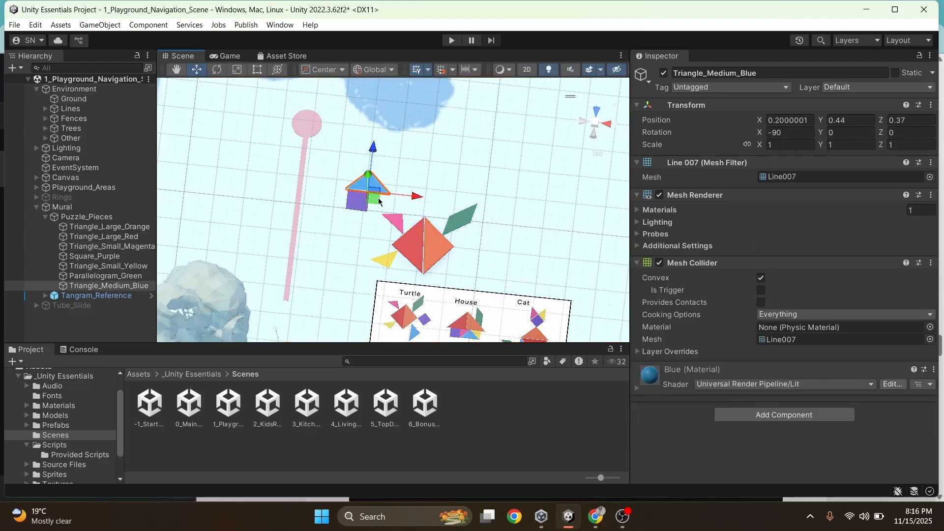
left_click_drag(376, 201, 459, 282)
key("e")
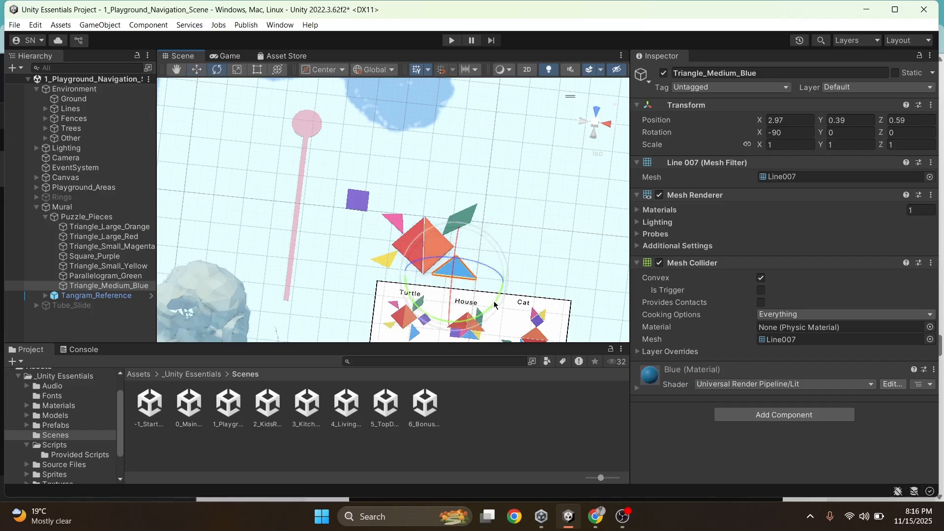
left_click_drag(493, 302, 339, 320)
key("w")
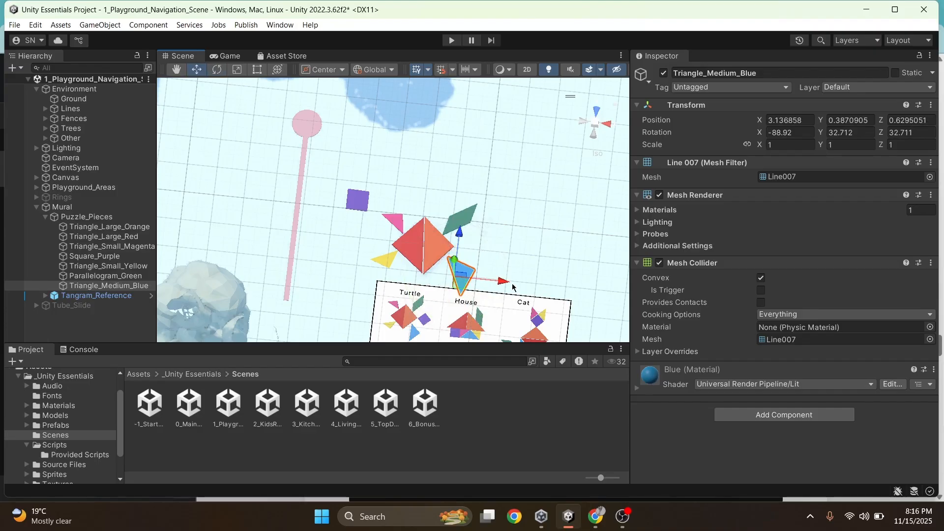
Place the purple square at the orange triangle's outer corner, about X 2.58, Y 0.4, Z 1.27, rotated to about X -88.36, Y 55.21, Z 145.21 degrees
left_click(357, 200)
left_click_drag(361, 202, 469, 281)
key("e")
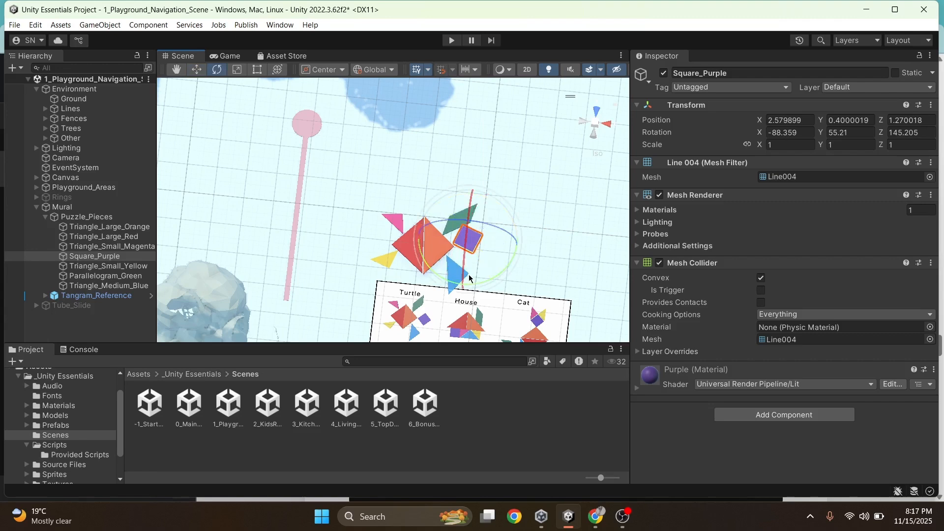
Compare the arranged tangram pieces with the Turtle figure on the reference board
left_click(530, 219)
scroll(504, 245, "up", 3)
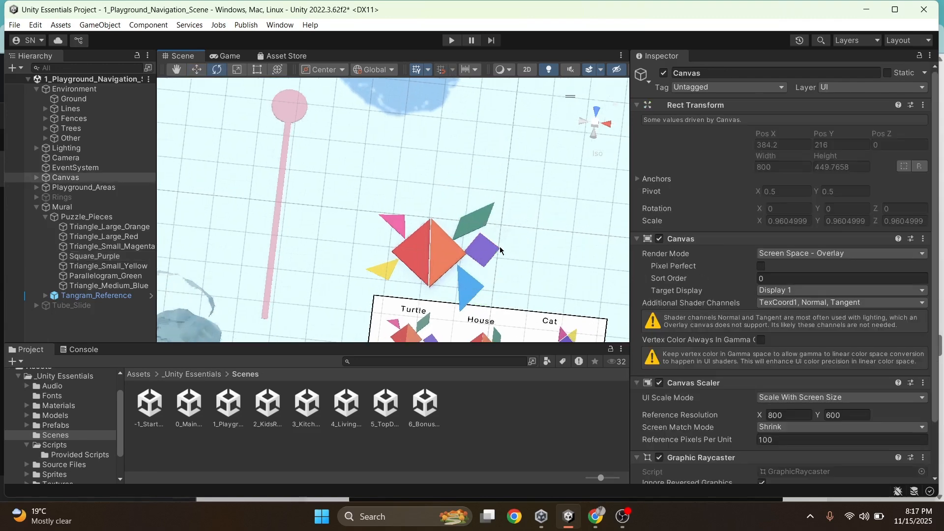
scroll(501, 251, "up", 3)
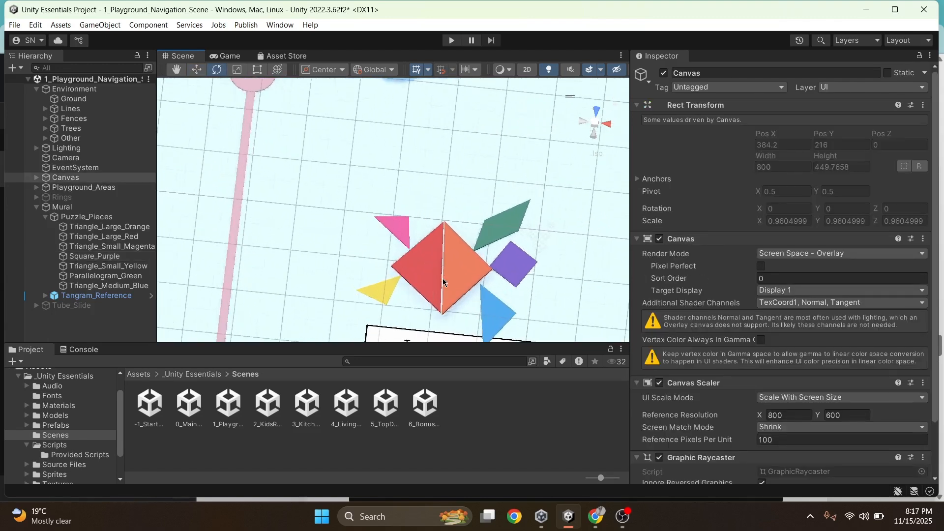
scroll(496, 255, "down", 5)
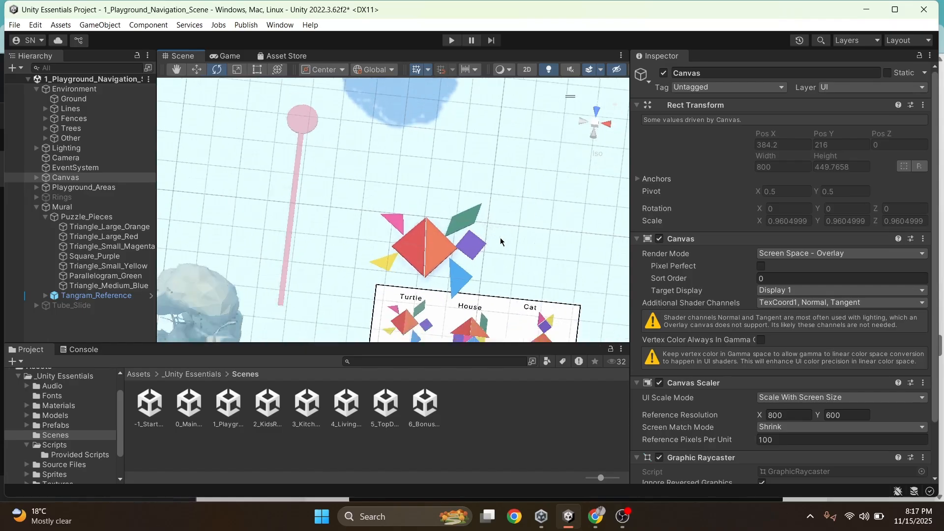
scroll(495, 308, "up", 2)
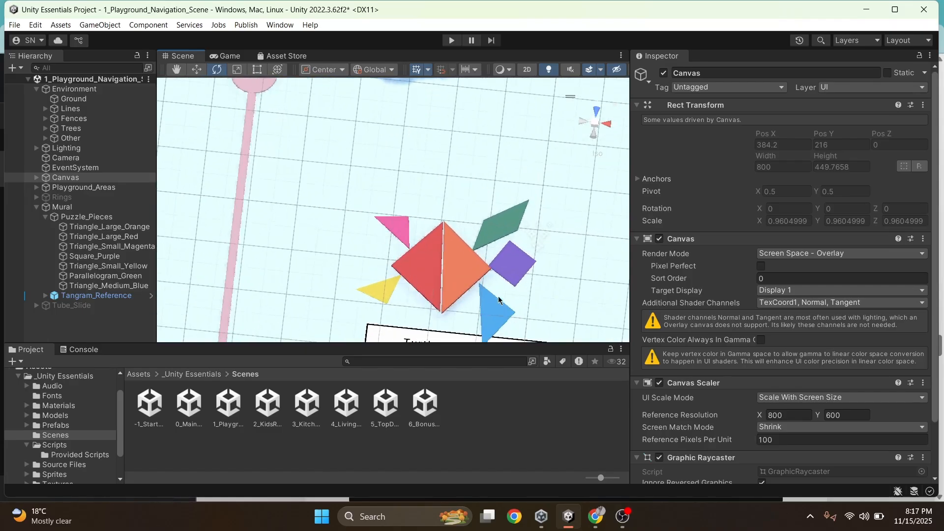
scroll(501, 262, "up", 1)
scroll(519, 227, "down", 4)
right_click_drag(519, 229, 522, 177)
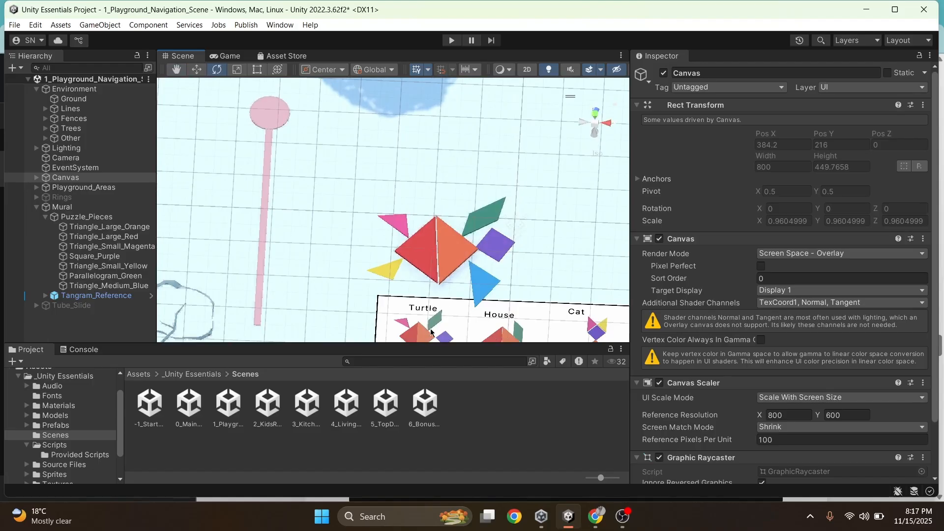
Narrow the green parallelogram to an X scale of about 0.71 and rotate it to about X 91.06, Y 48.23, Z -317.91 degrees
left_click(482, 221)
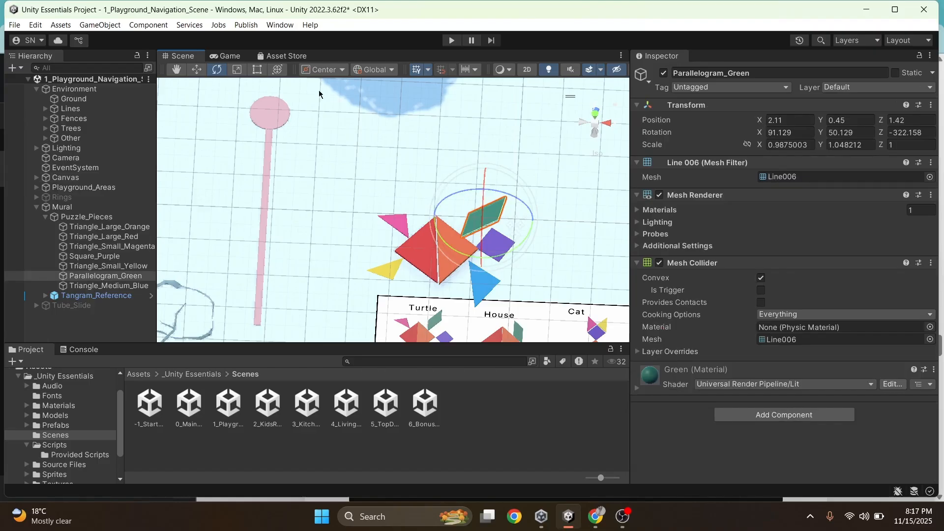
left_click(237, 70)
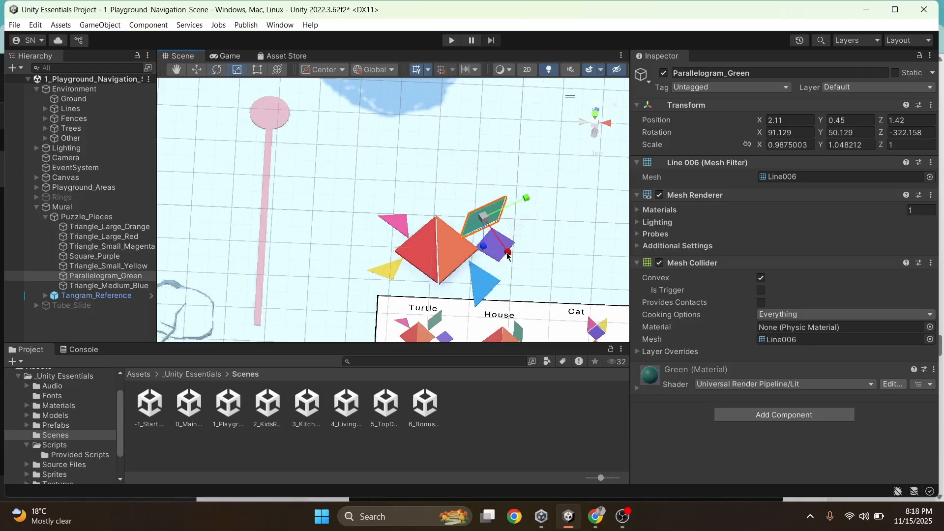
left_click_drag(510, 256, 505, 245)
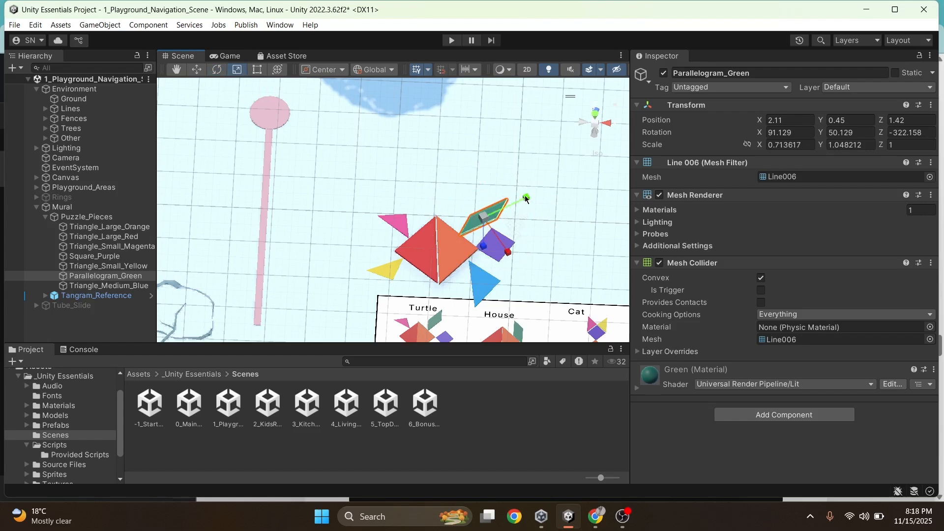
key("e")
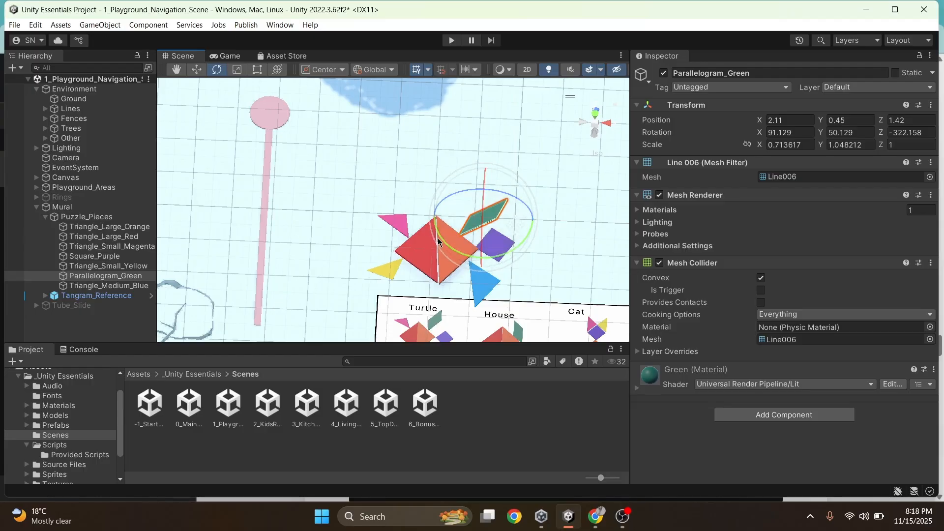
left_click_drag(440, 241, 446, 247)
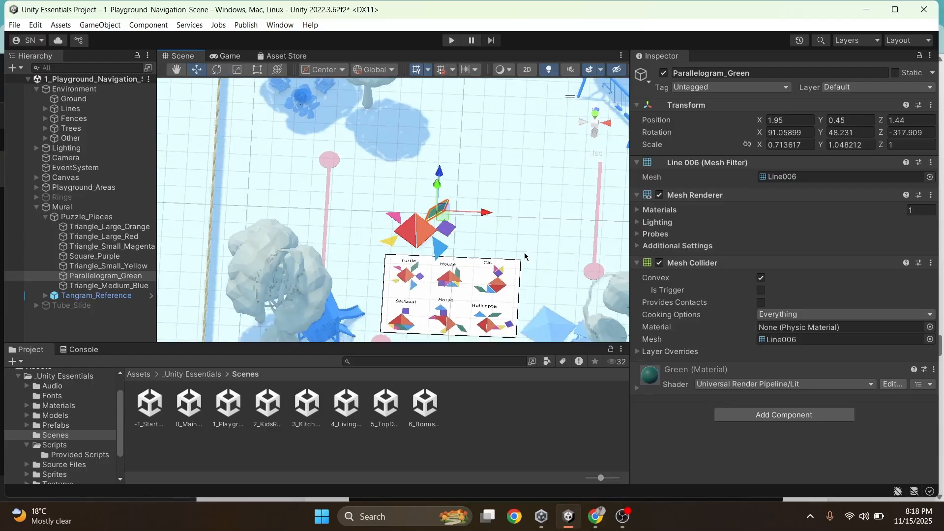
Deactivate the Tangram_Reference object and check the finished turtle arrangement on its own
scroll(523, 257, "down", 2)
scroll(474, 304, "up", 2)
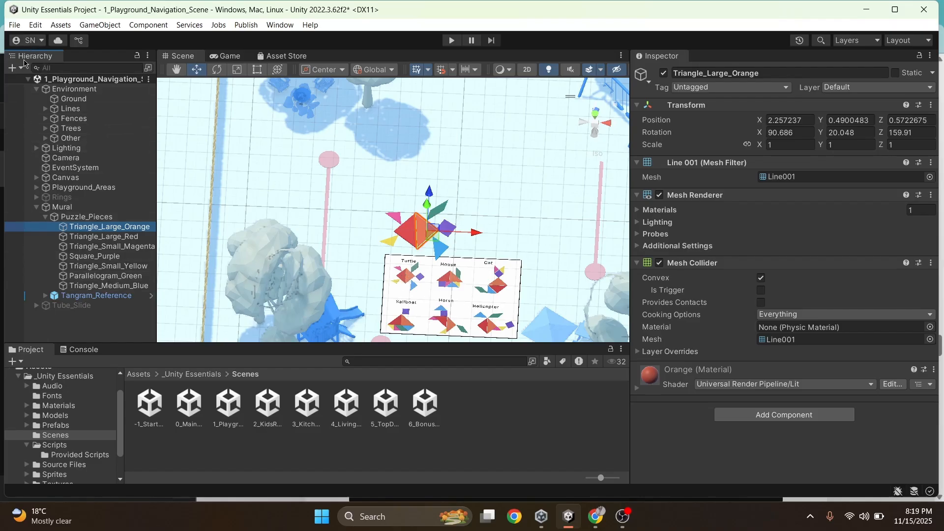
left_click(70, 298)
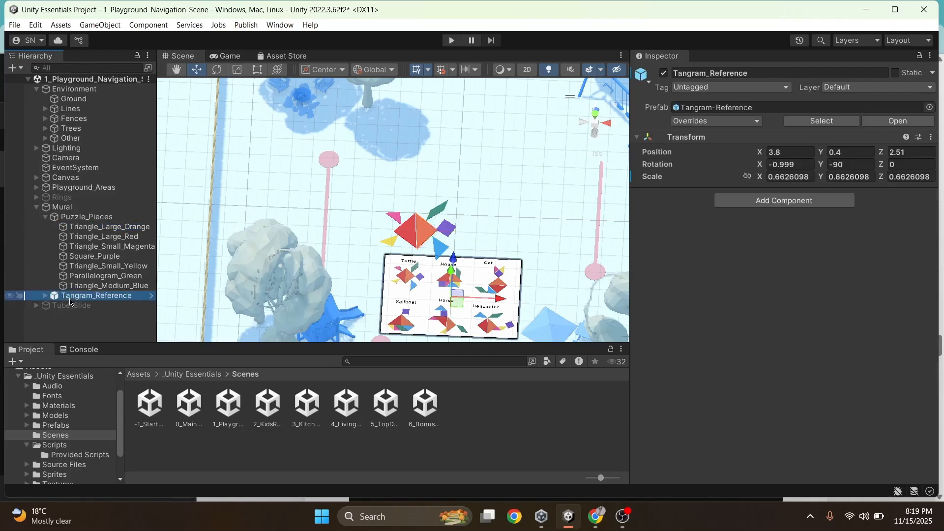
left_click(664, 74)
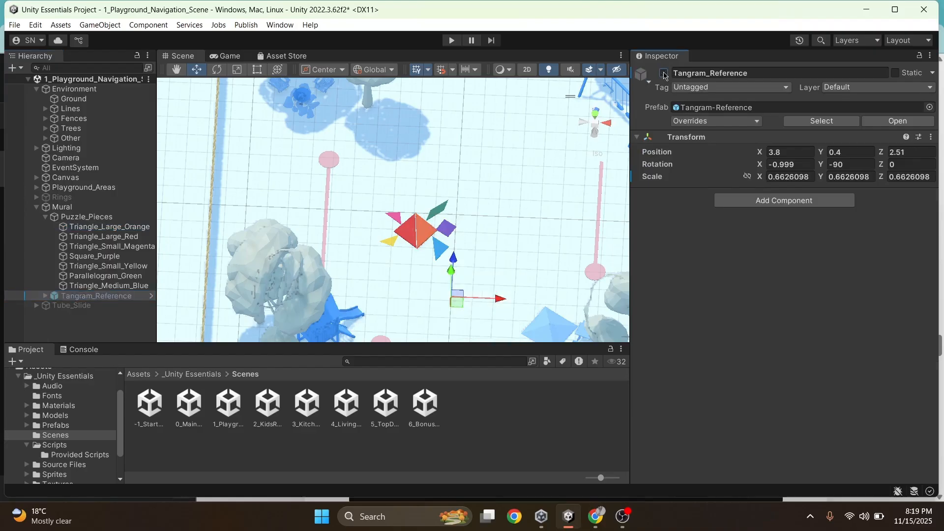
scroll(468, 277, "down", 4)
scroll(467, 277, "up", 9)
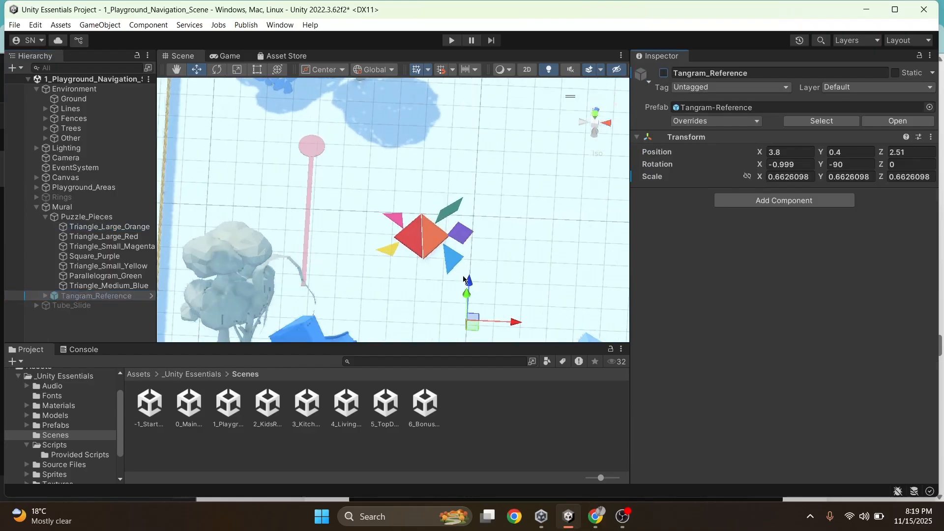
scroll(456, 282, "down", 5)
scroll(454, 281, "up", 6)
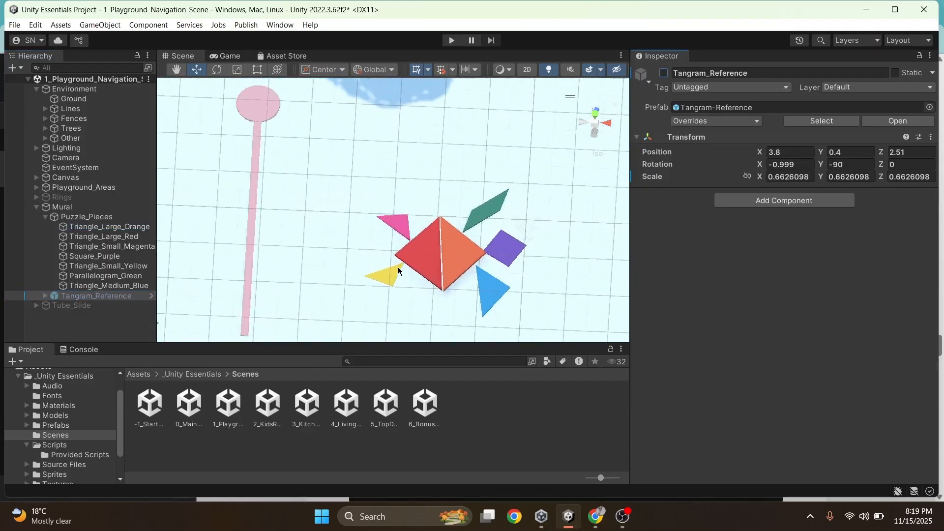
scroll(457, 249, "down", 2)
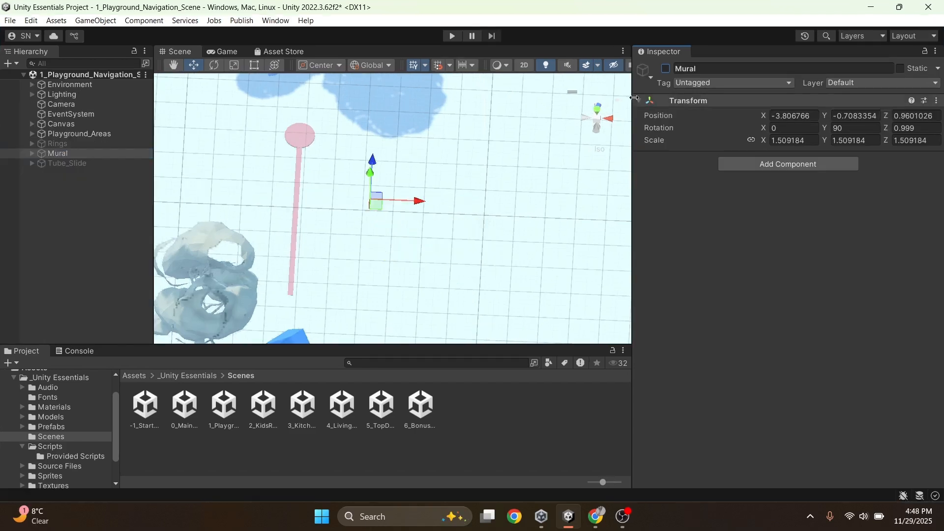
Activate the Rings group, expand it and frame Ring_1 in the Scene view
left_click(75, 145)
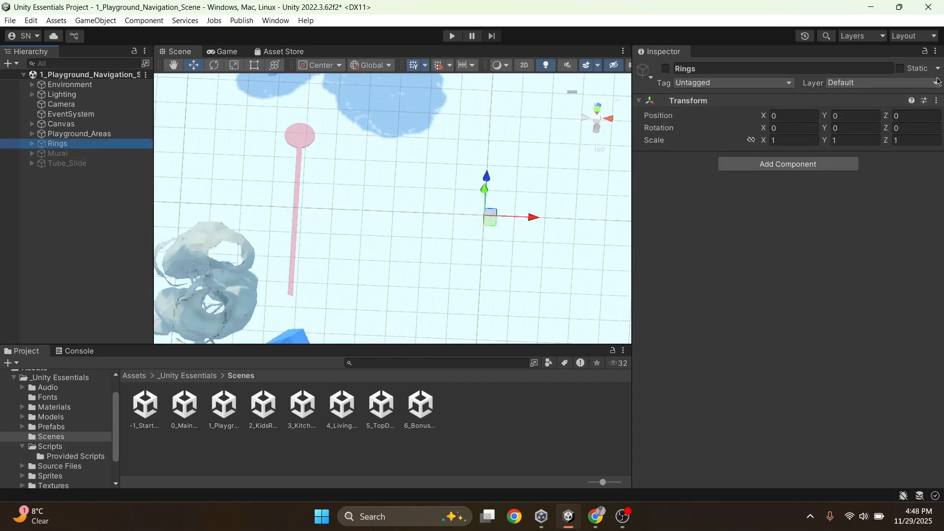
left_click(666, 69)
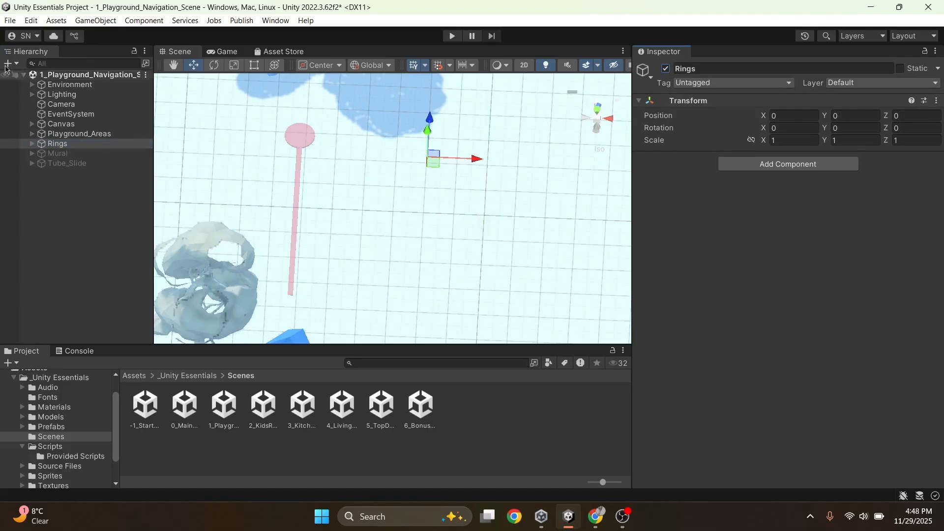
left_click(31, 144)
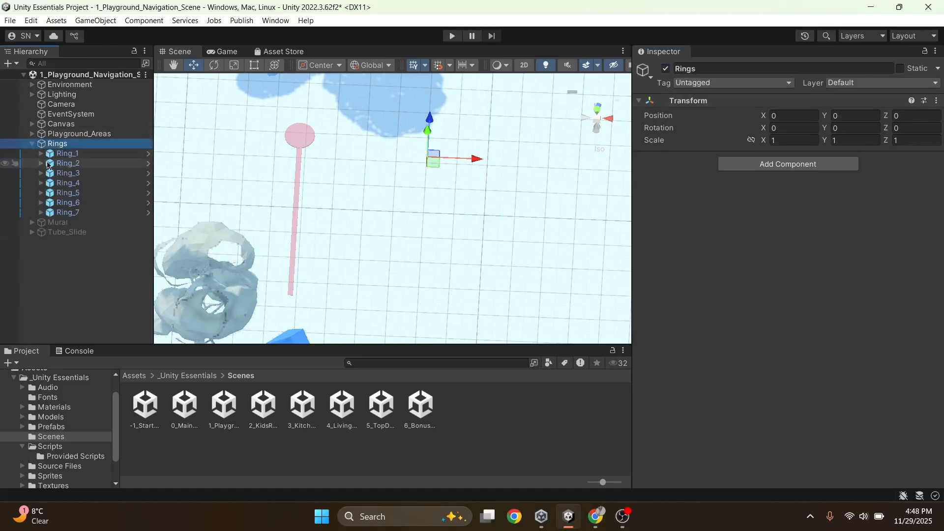
double_click(68, 153)
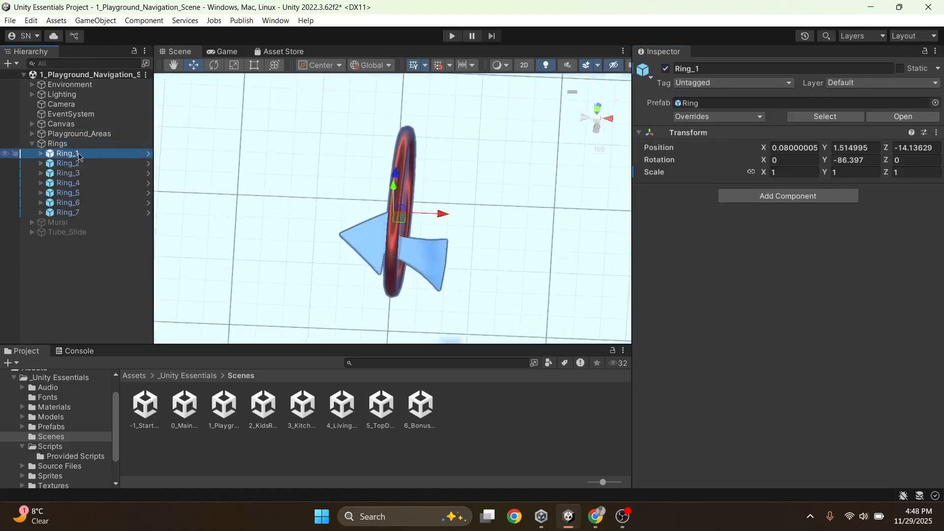
Fly the Scene view up to and around Ring_1 to examine the ring course along the fence
left_click_drag(508, 143, 468, 205, "alt")
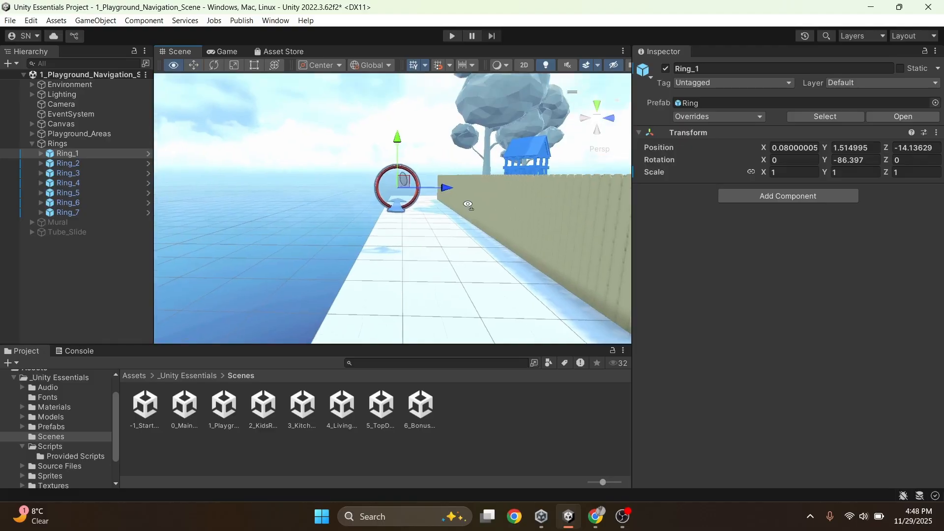
key("w")
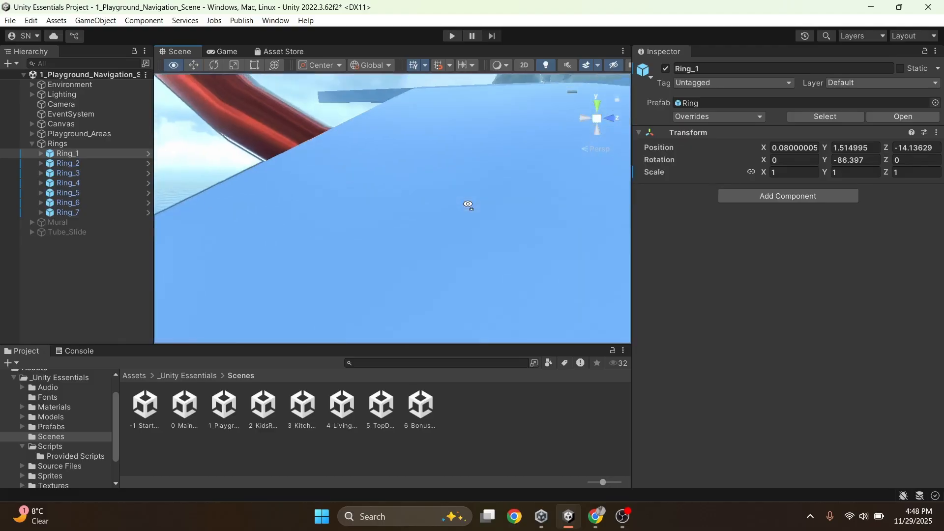
scroll(467, 205, "up", 2)
key("f")
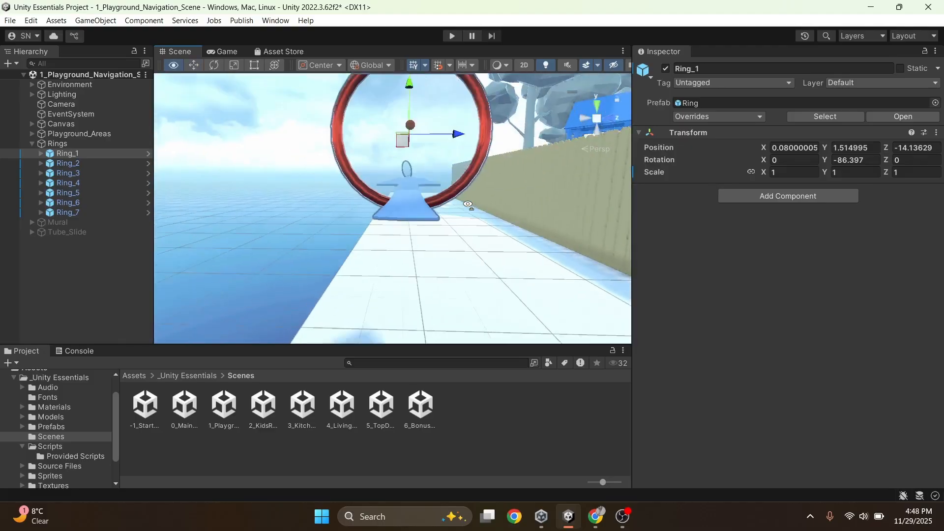
right_click_drag(468, 204, 501, 181)
key("w")
key("d")
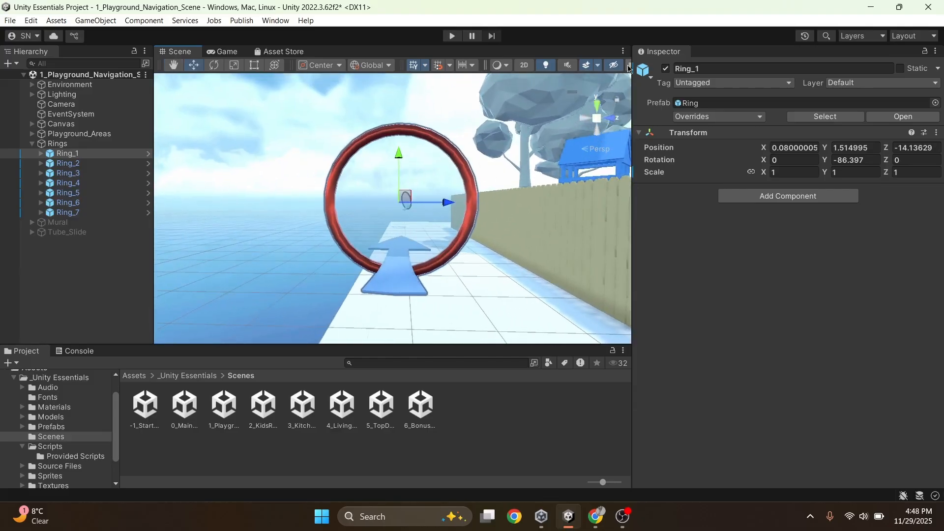
left_click(623, 51)
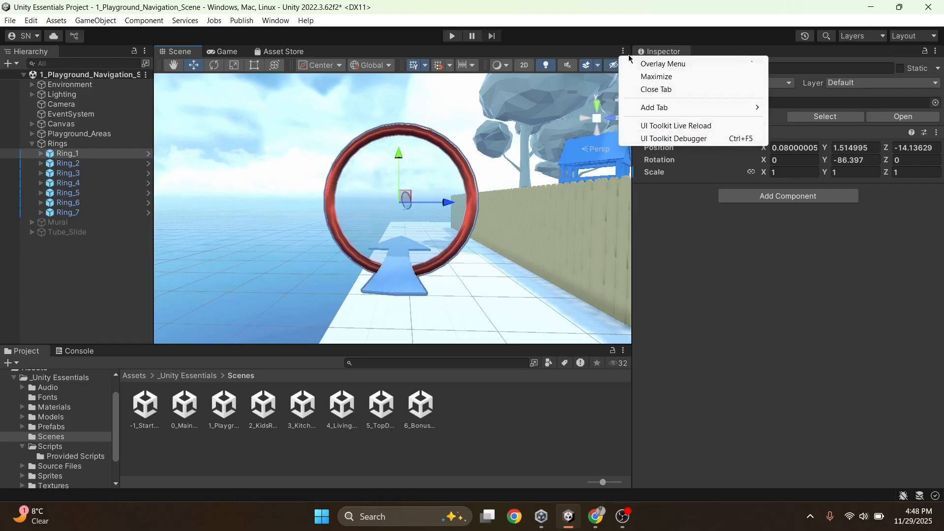
left_click(654, 65)
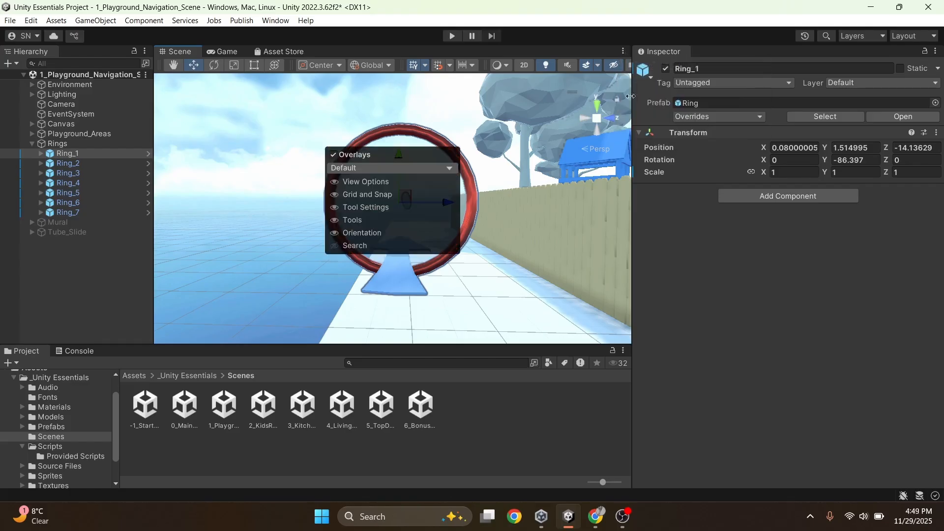
left_click(598, 427)
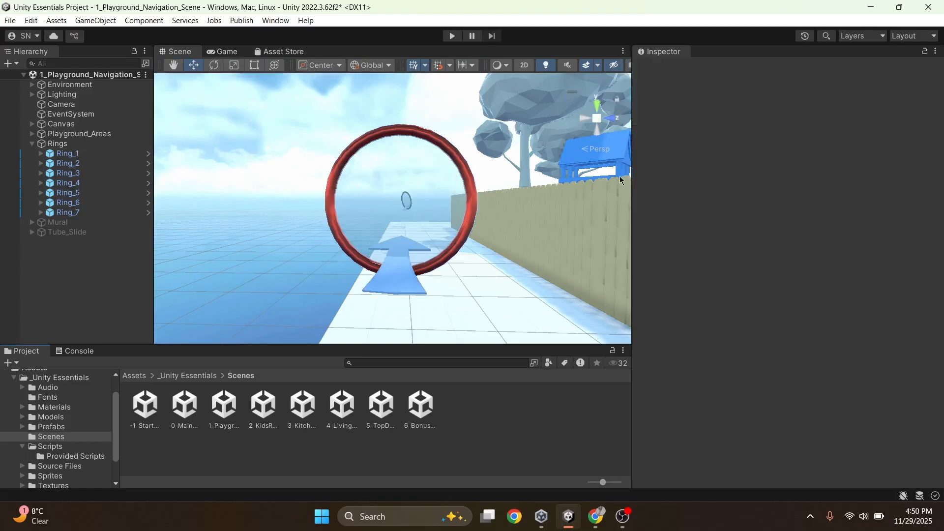
Widen the Scene view and lower the Scene camera's navigation speed for flying through the rings
left_click_drag(633, 190, 691, 200)
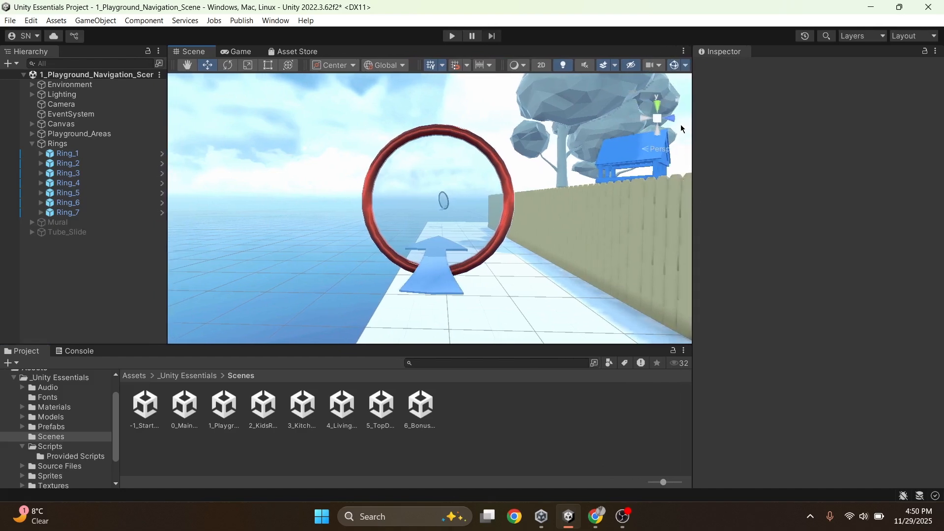
left_click(658, 67)
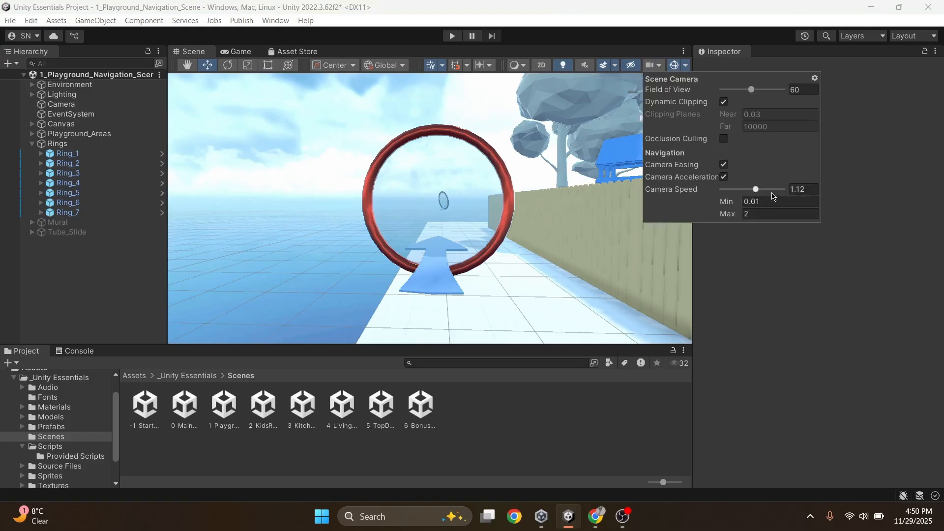
left_click_drag(759, 192, 745, 192)
right_click_drag(467, 242, 625, 235)
key("w")
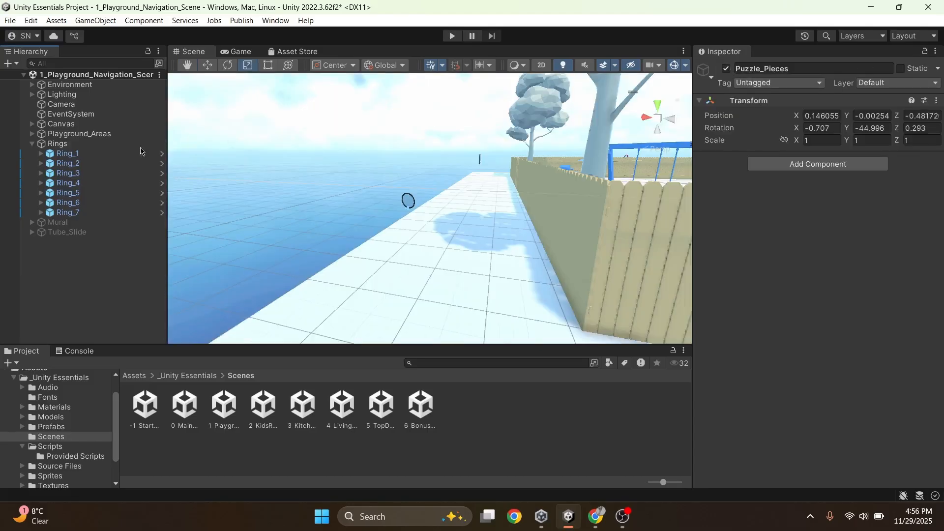
Deactivate the Rings group, then frame the Mural and activate it
left_click(97, 144)
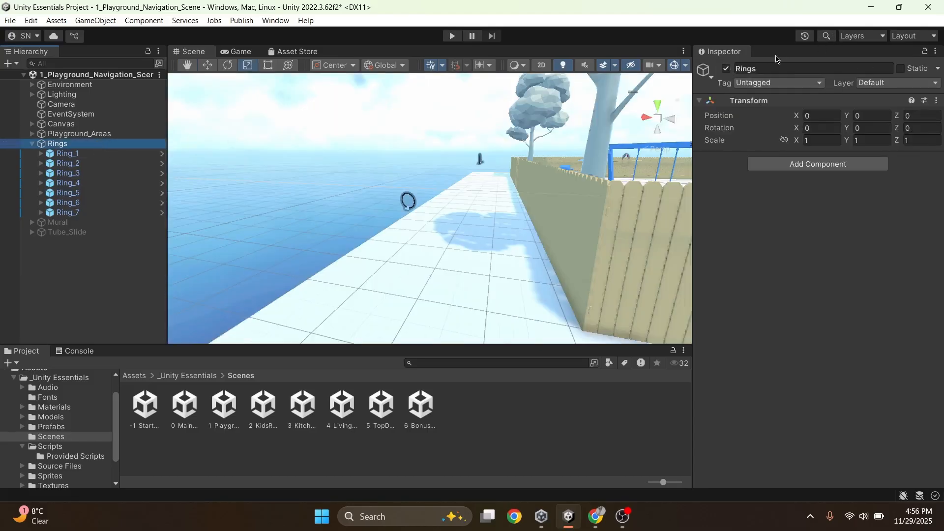
left_click(727, 69)
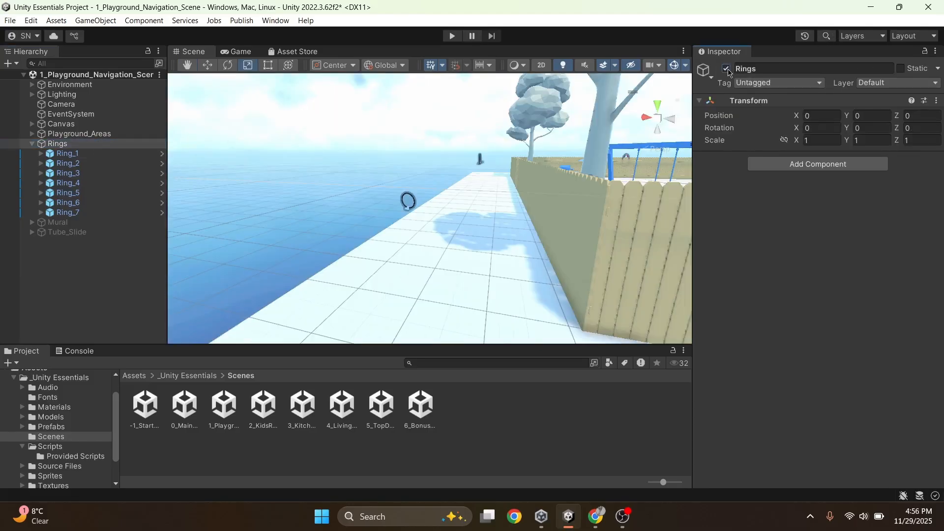
left_click(66, 224)
double_click(65, 224)
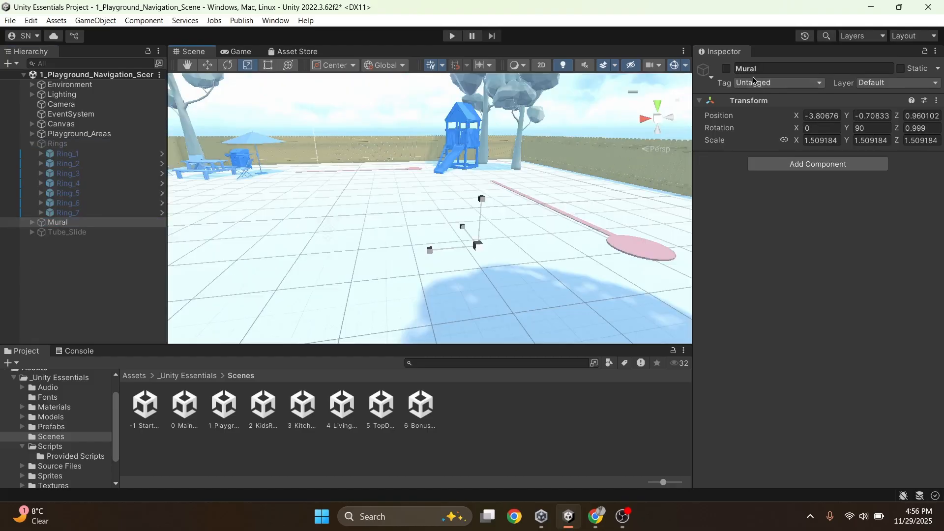
left_click(726, 68)
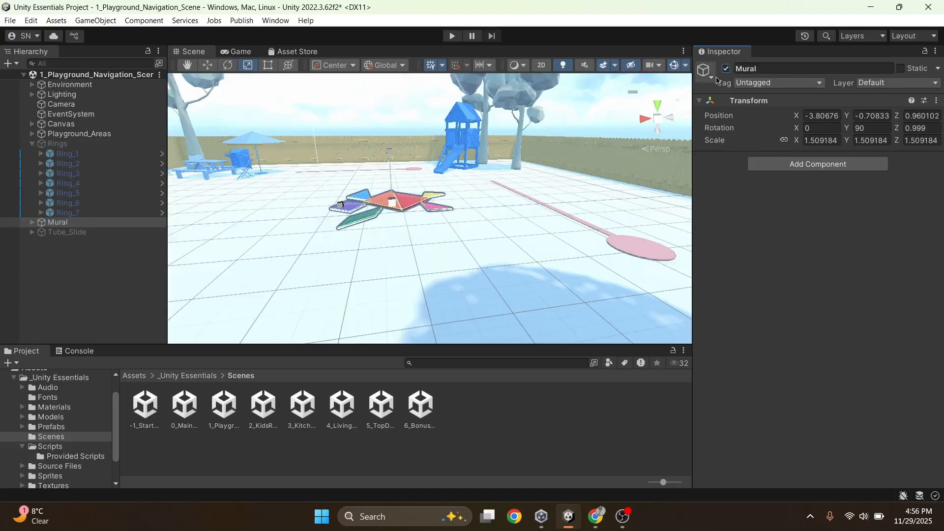
Switch the Scene view from perspective to isometric and look straight down on the Mural from the top
right_click(656, 120)
left_click(689, 223)
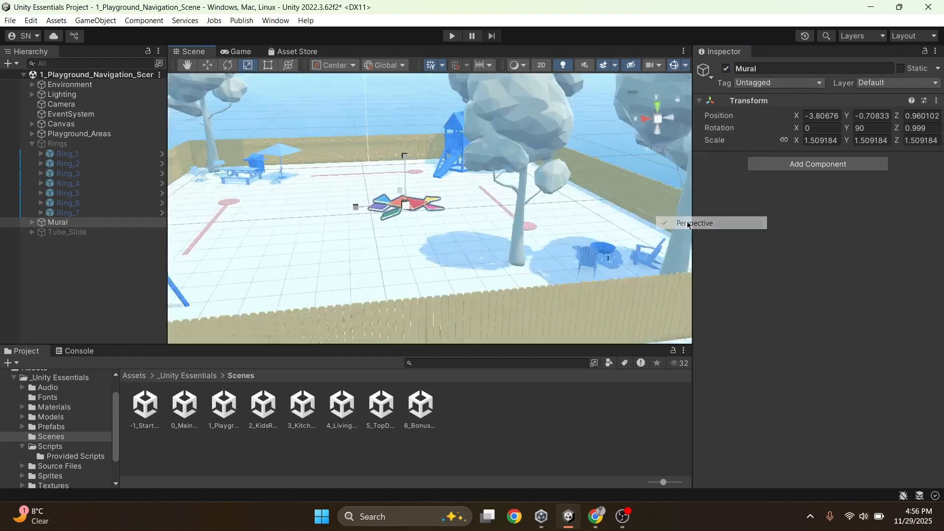
left_click_drag(454, 132, 493, 277, "alt")
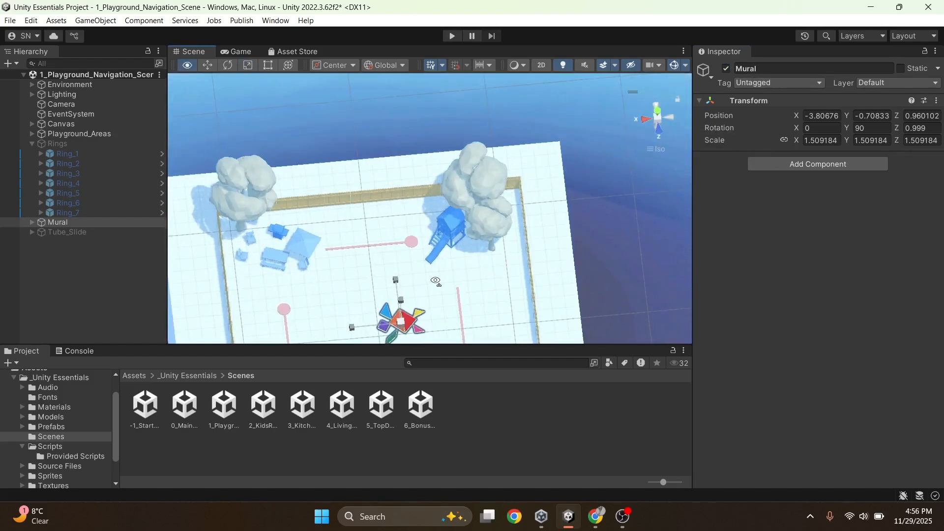
left_click(659, 114)
right_click_drag(580, 147, 431, 164)
scroll(476, 249, "up", 10)
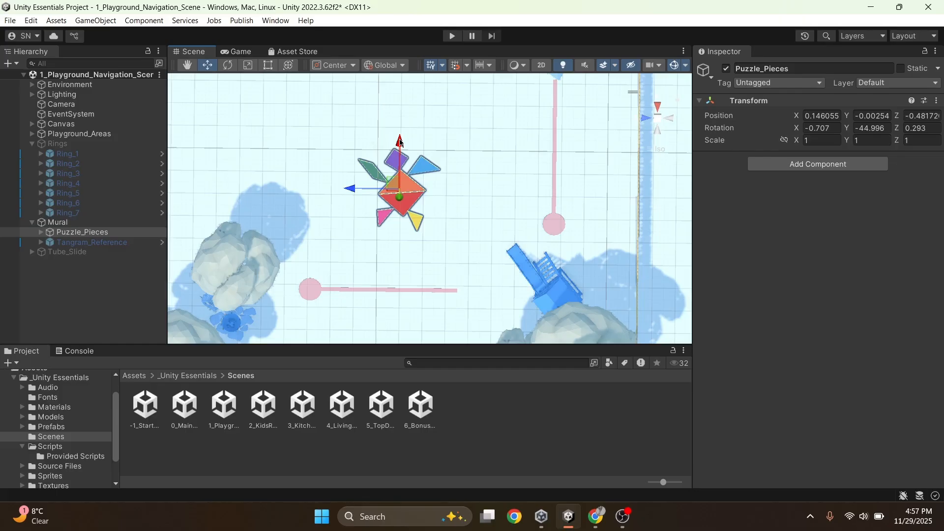
Move the Puzzle_Pieces group along the red axis toward the far end of the playground, to Z position 3.57
left_click_drag(399, 142, 413, 108)
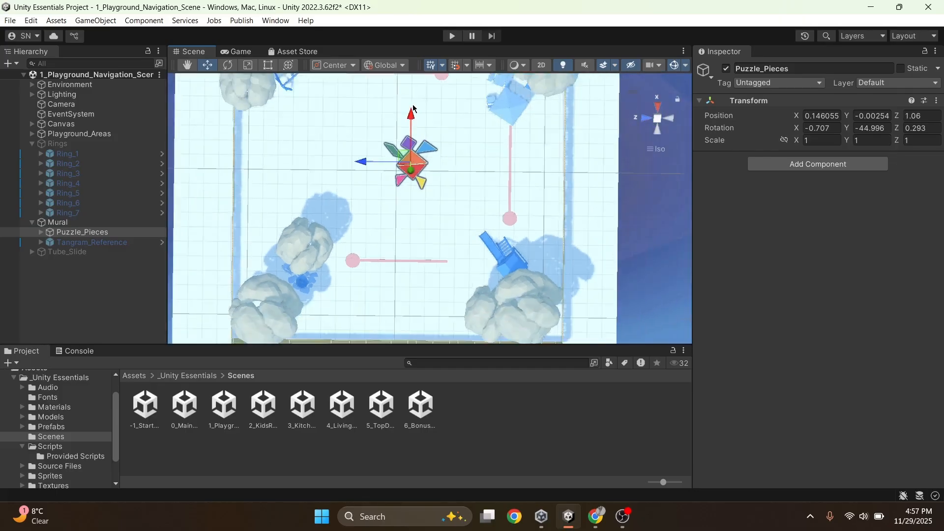
scroll(412, 115, "down", 3)
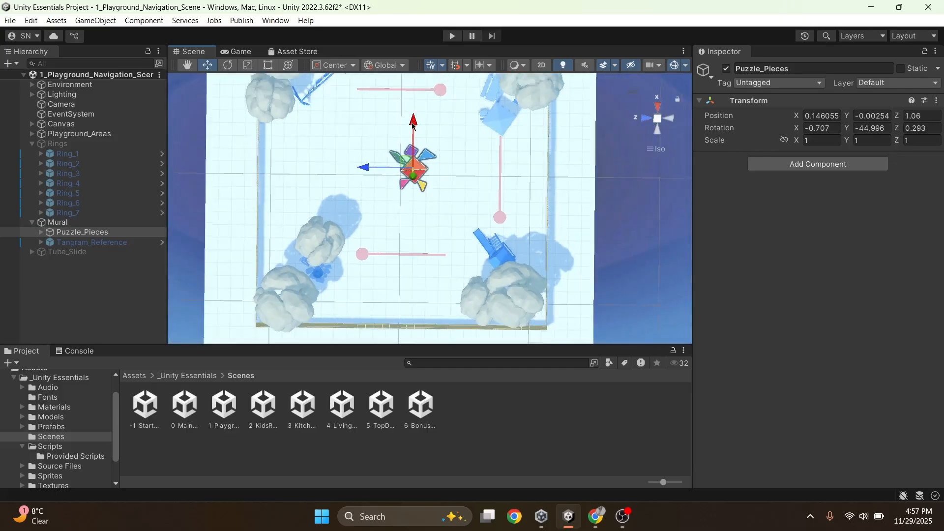
left_click_drag(413, 124, 412, 75)
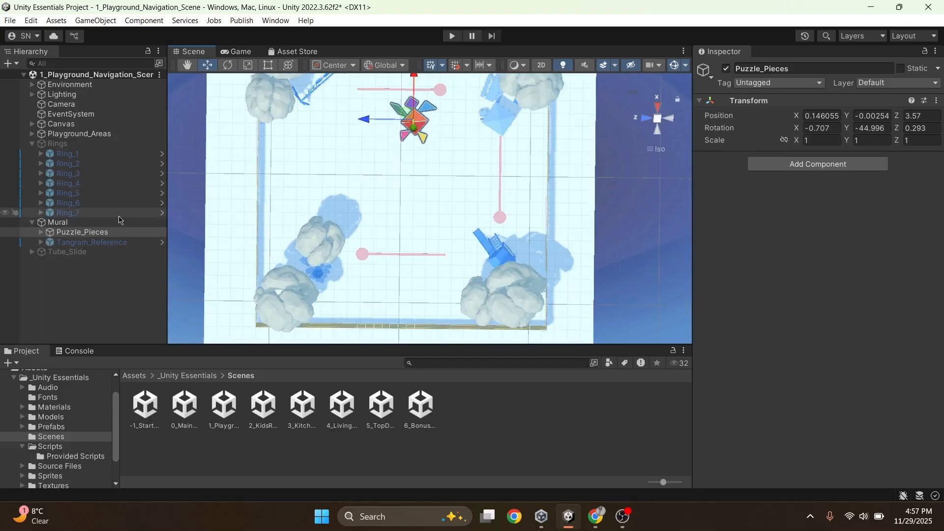
Duplicate the Puzzle_Pieces group and move the copy back along the red axis to Z position -1.78
key("ctrl+d")
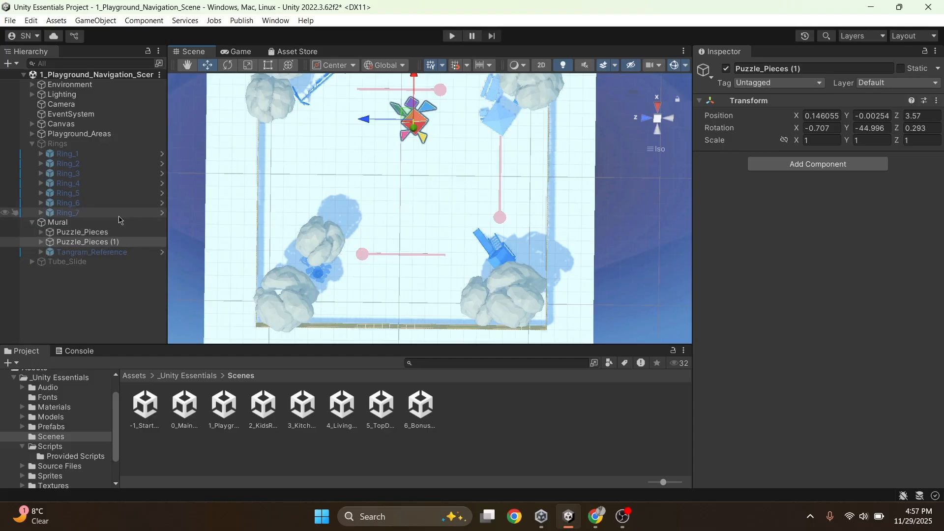
left_click(90, 244)
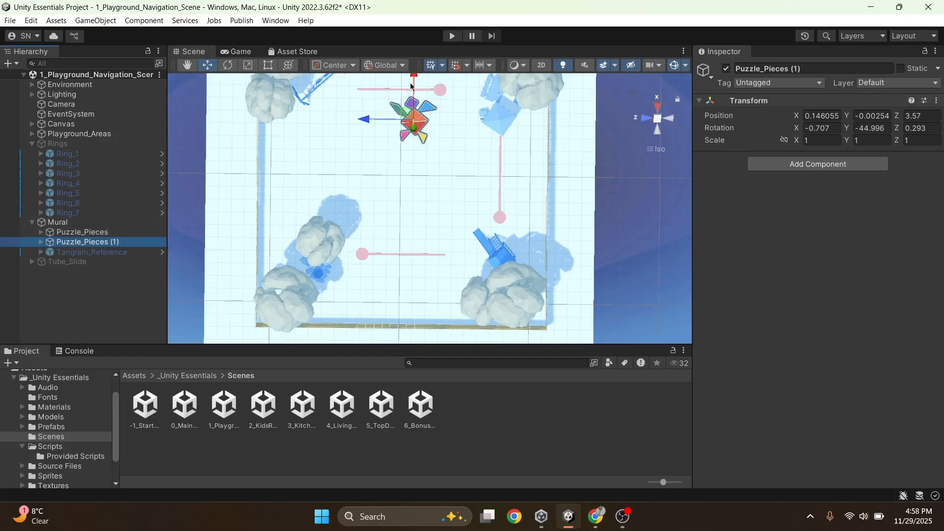
left_click_drag(412, 84, 412, 187)
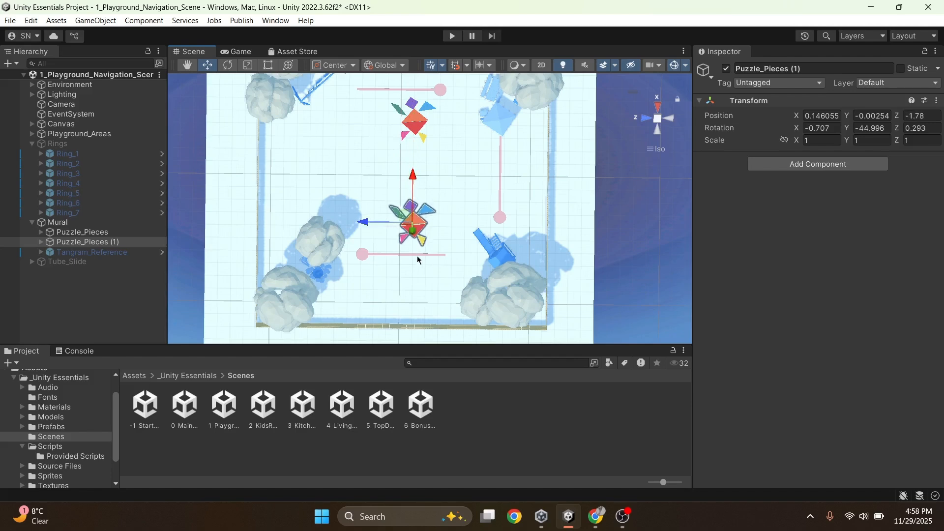
scroll(417, 259, "up", 5)
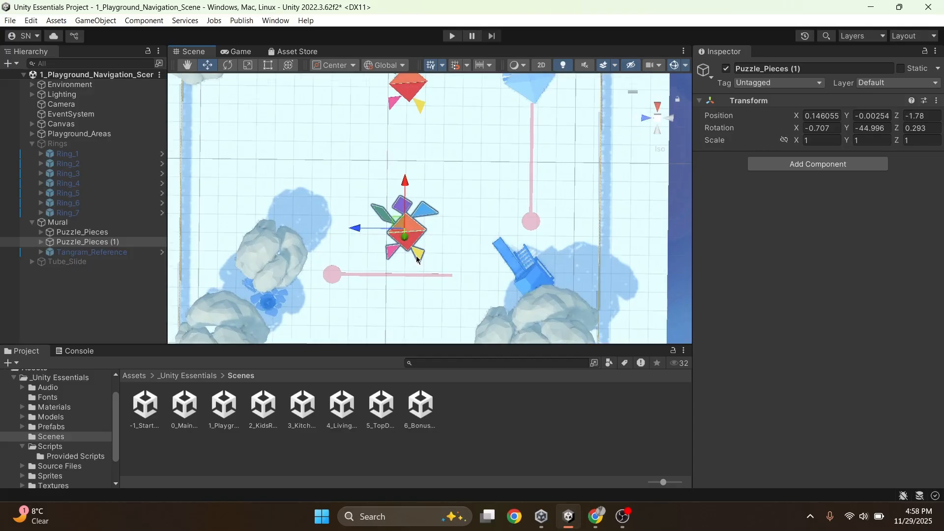
scroll(417, 260, "up", 2)
scroll(417, 259, "down", 2)
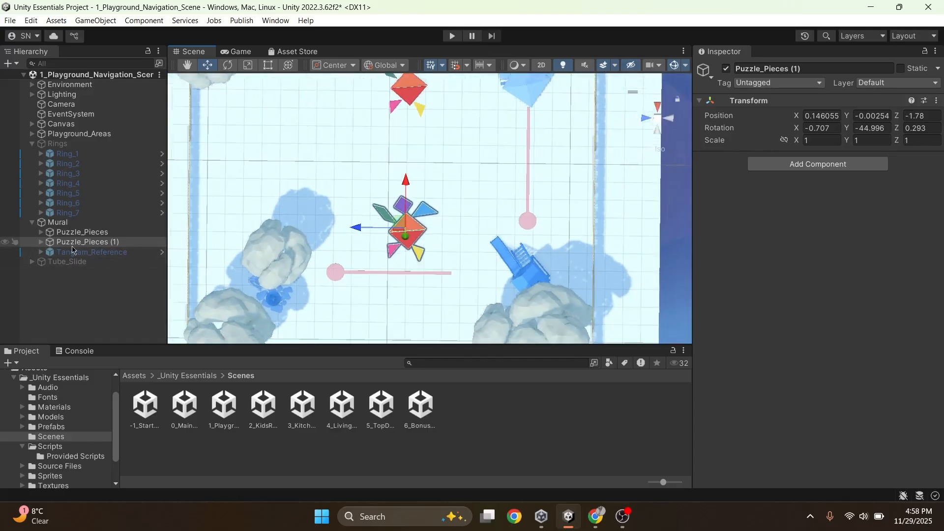
Activate the Tangram_Reference board and shift the duplicated puzzle pieces along the blue axis away from it, to X position -0.48
left_click(98, 251)
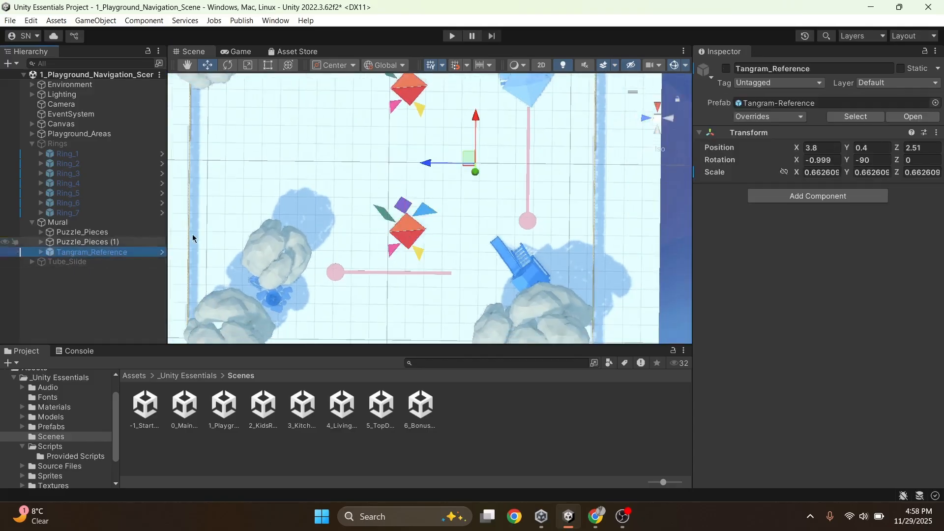
left_click(725, 69)
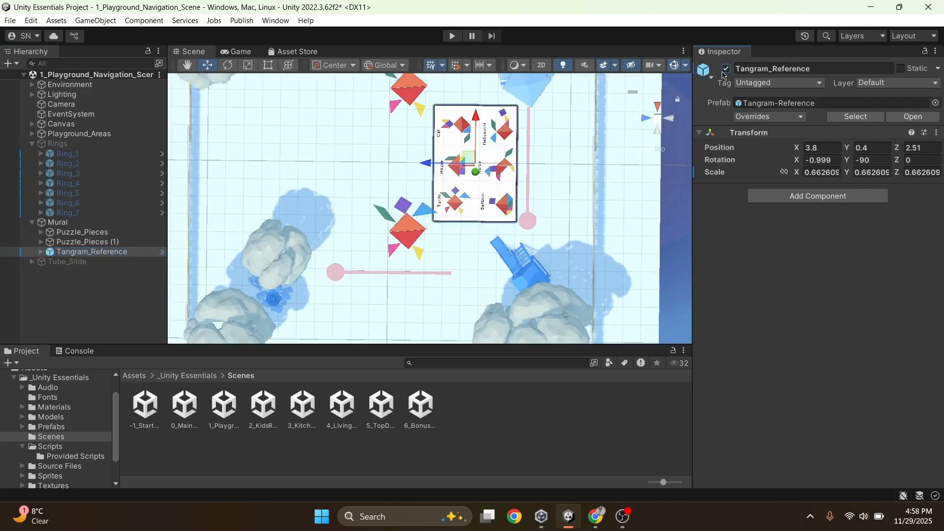
left_click(399, 239)
mouse_move(365, 244)
left_mouse_down()
mouse_move(350, 242)
mouse_move(365, 244)
left_mouse_up()
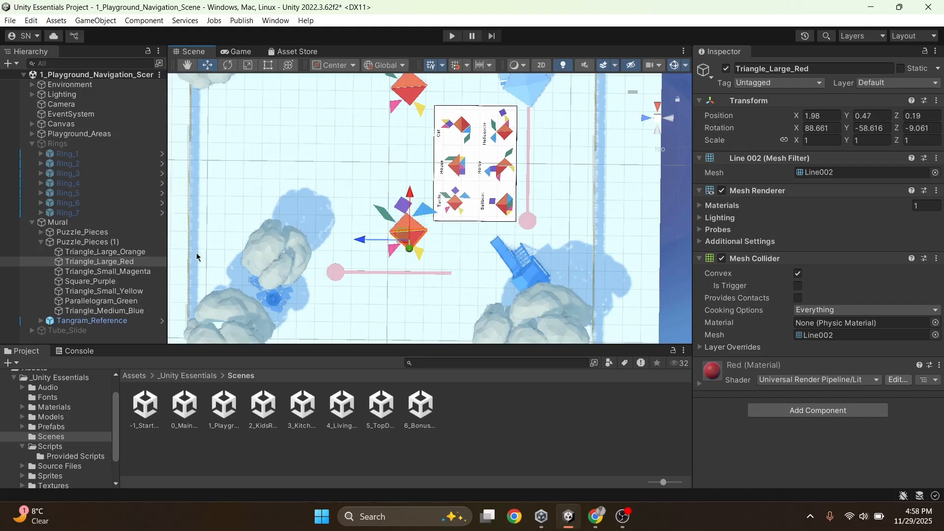
left_click(129, 241)
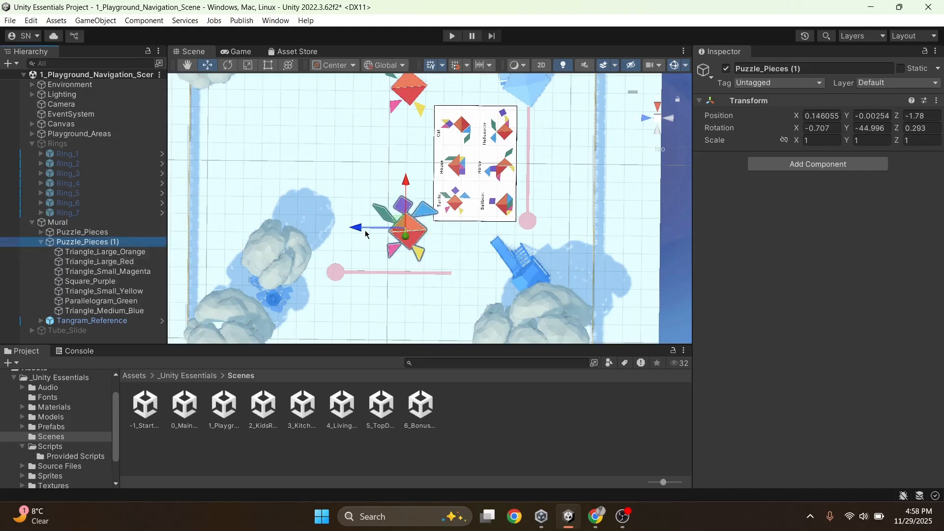
left_click_drag(362, 231, 345, 231)
scroll(422, 131, "up", 2)
scroll(401, 108, "down", 4)
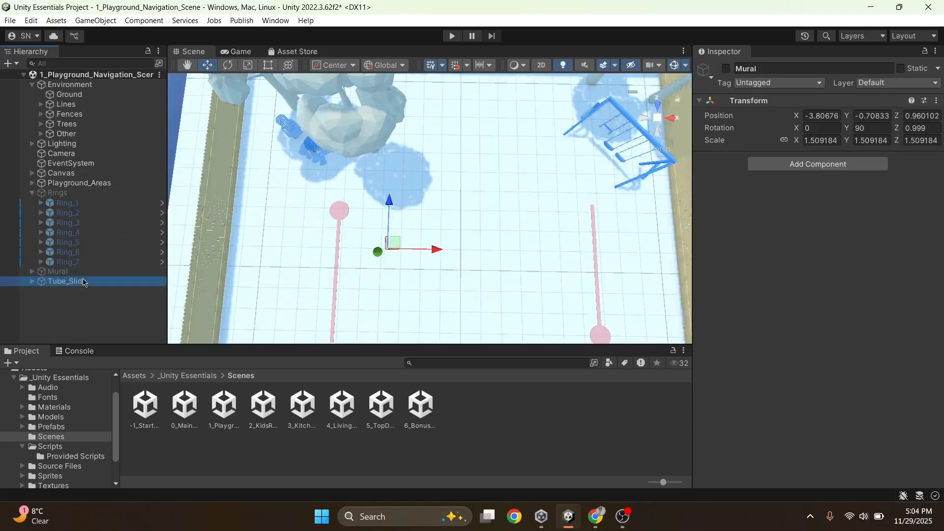
key("Down")
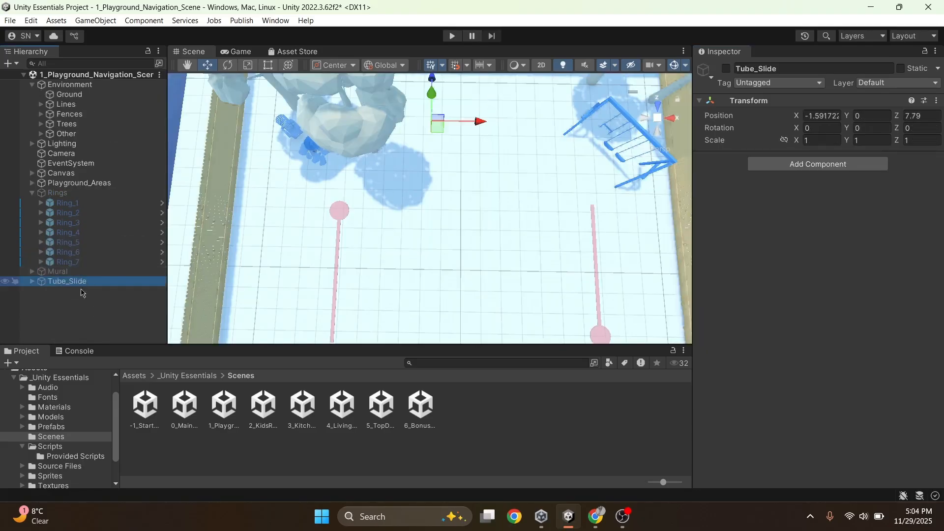
Activate the Tube_Slide group in the playground
left_click(726, 68)
left_click_drag(537, 246, 546, 161, "alt")
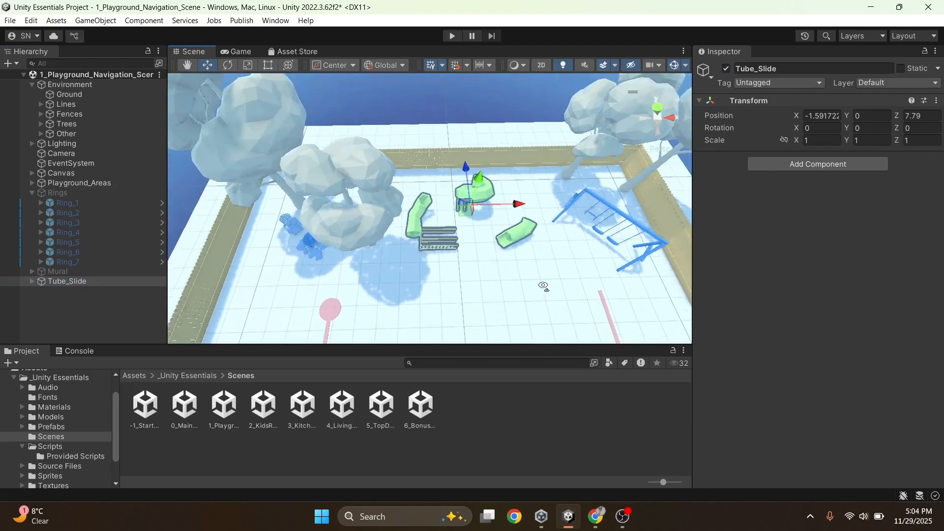
scroll(543, 285, "up", 10)
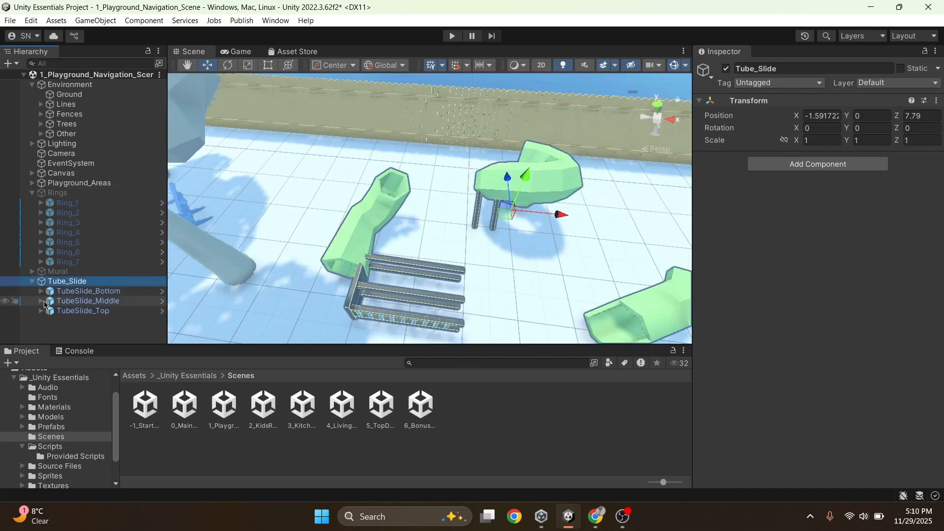
Rotate TubeSlide_Top upright so its ladder stands on the ground, to a rotation of about X -8.7, Y -90.1, Z 1.2
left_click(49, 301)
left_click(63, 311)
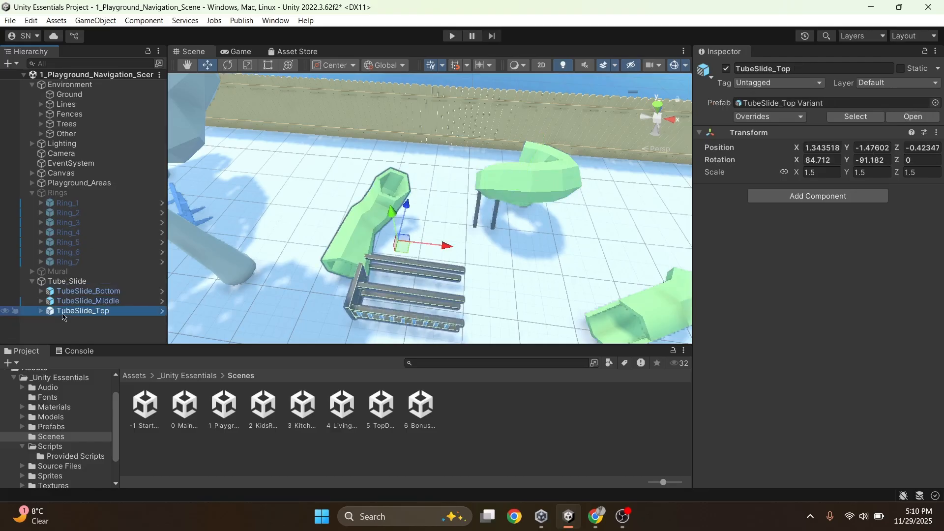
key("e")
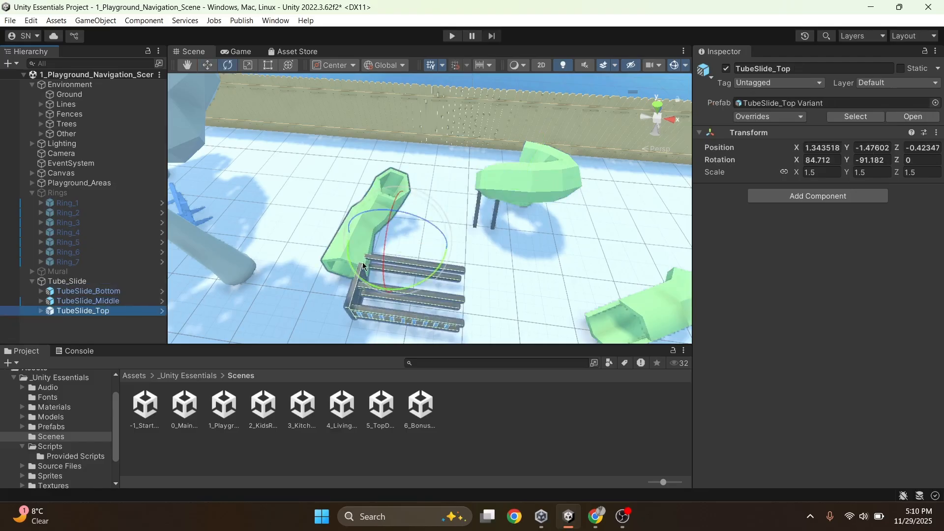
left_click_drag(367, 215, 505, 236)
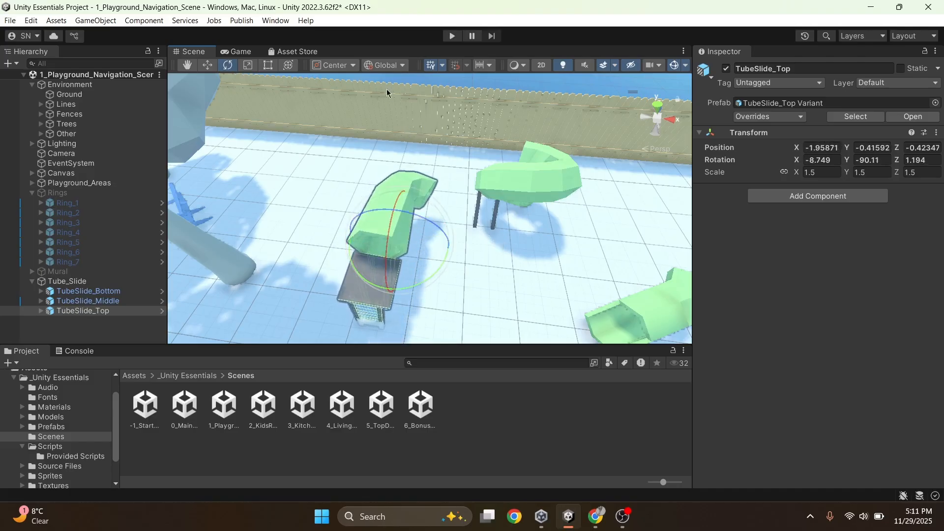
Switch the tool handles to local rotation and straighten TubeSlide_Top to about X -4.5, Y -85.8, Z 0.5
left_click(405, 69)
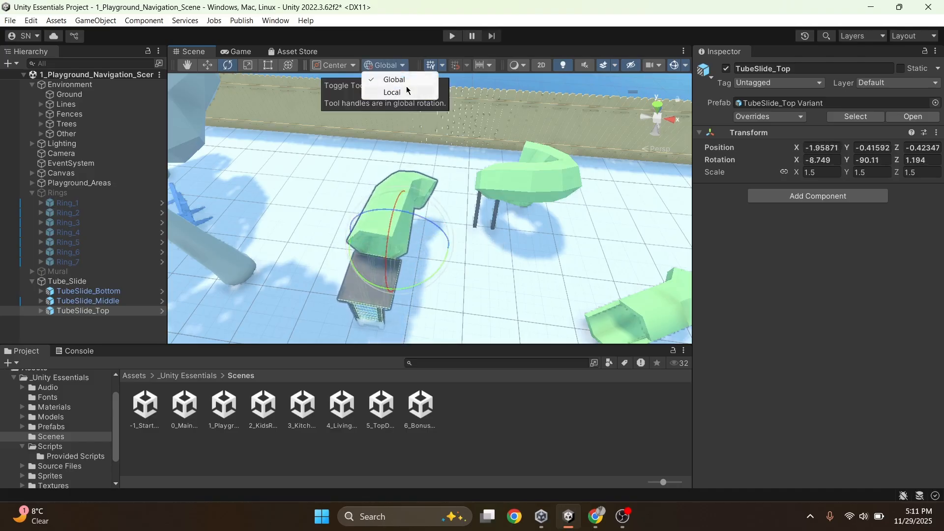
left_click(407, 92)
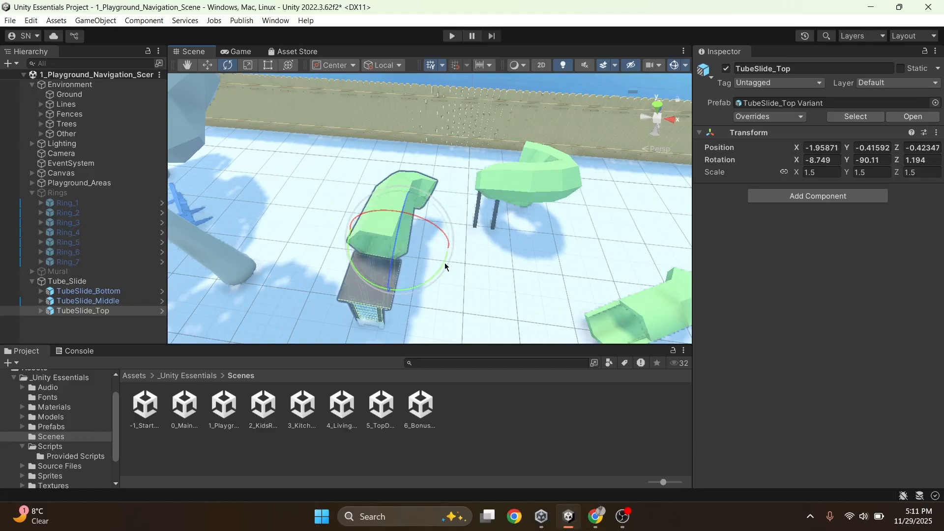
left_click_drag(537, 297, 377, 279, "alt")
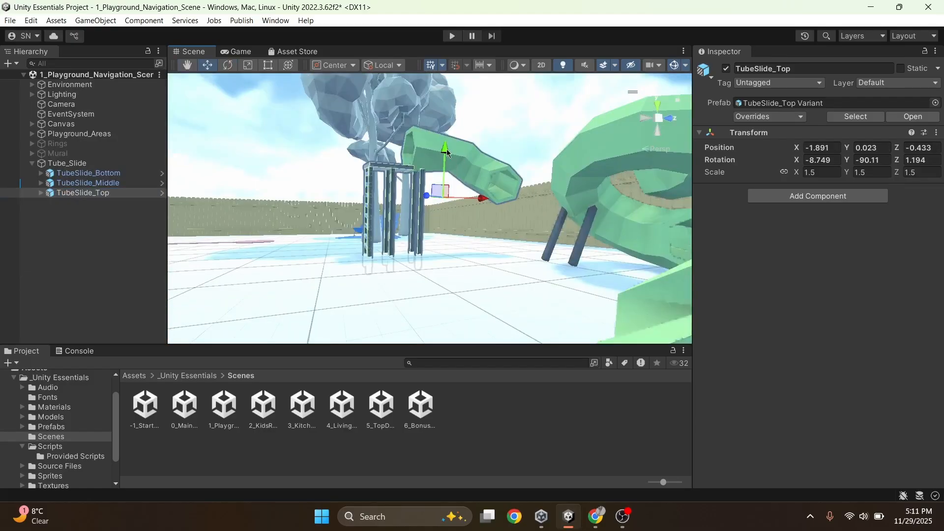
left_click_drag(446, 149, 444, 124)
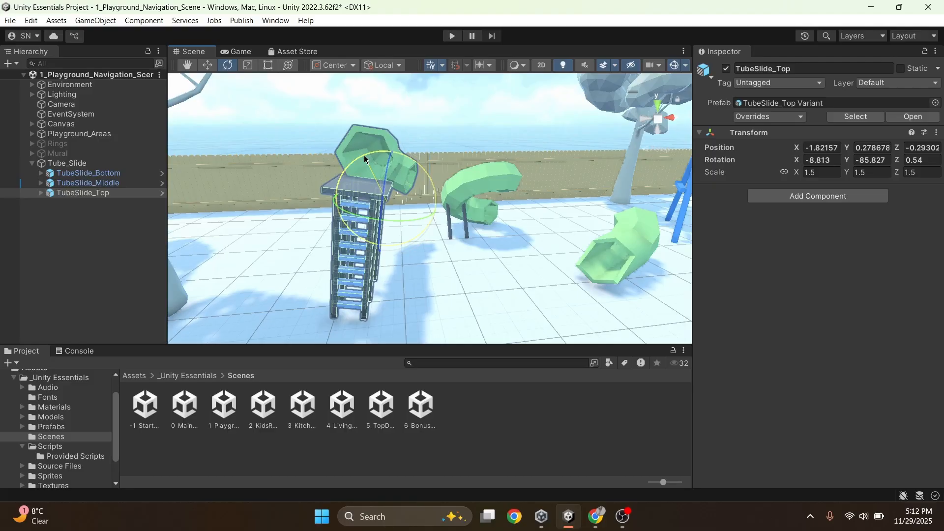
left_click_drag(365, 159, 356, 162)
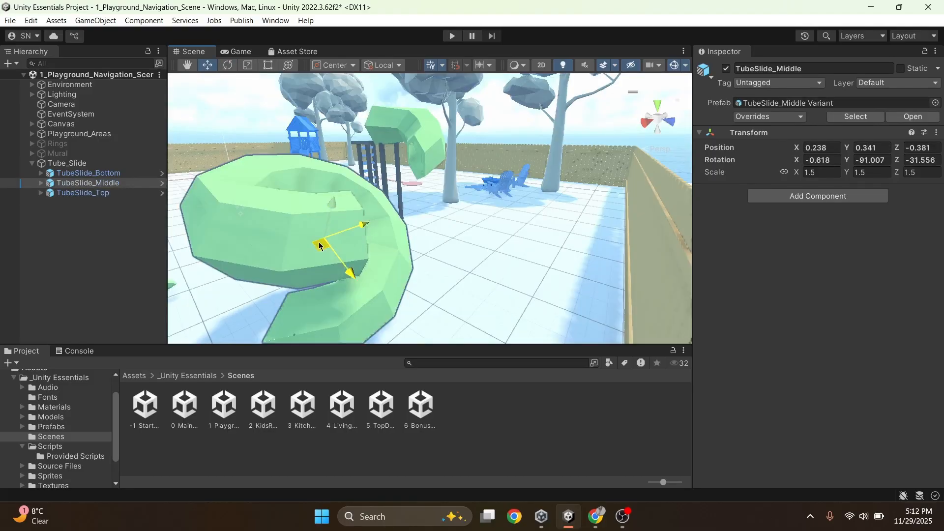
Rotate the inner TubeSlide_Middle mesh about its local blue axis to a Z rotation of 32.38
left_click_drag(322, 251, 389, 173)
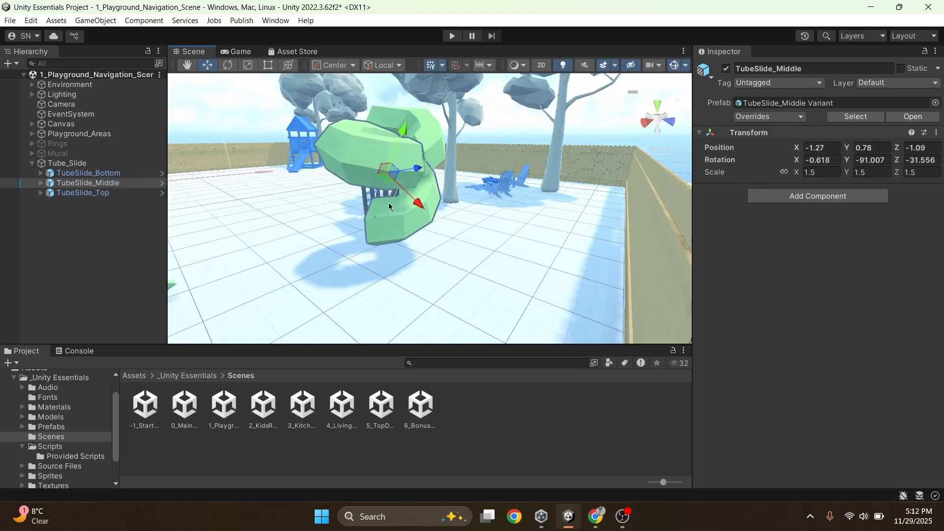
right_click_drag(398, 276, 502, 259)
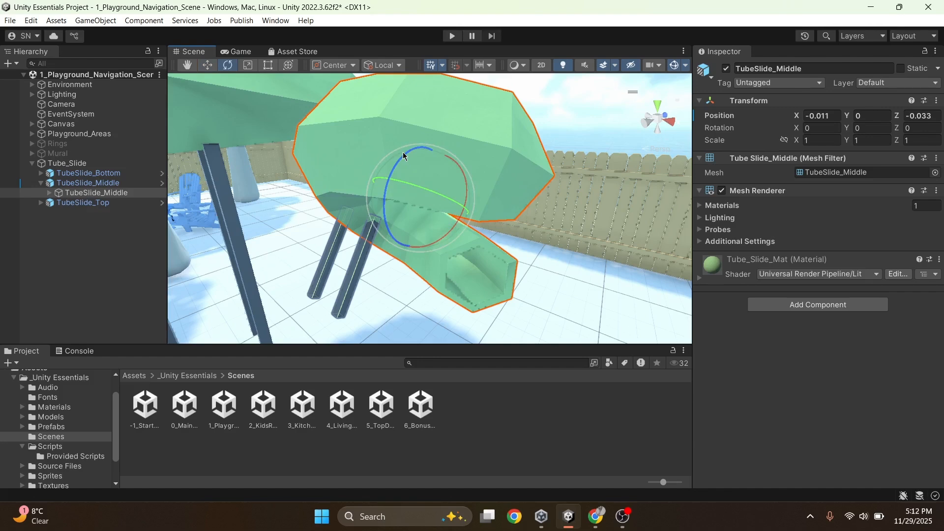
left_click_drag(403, 155, 404, 213)
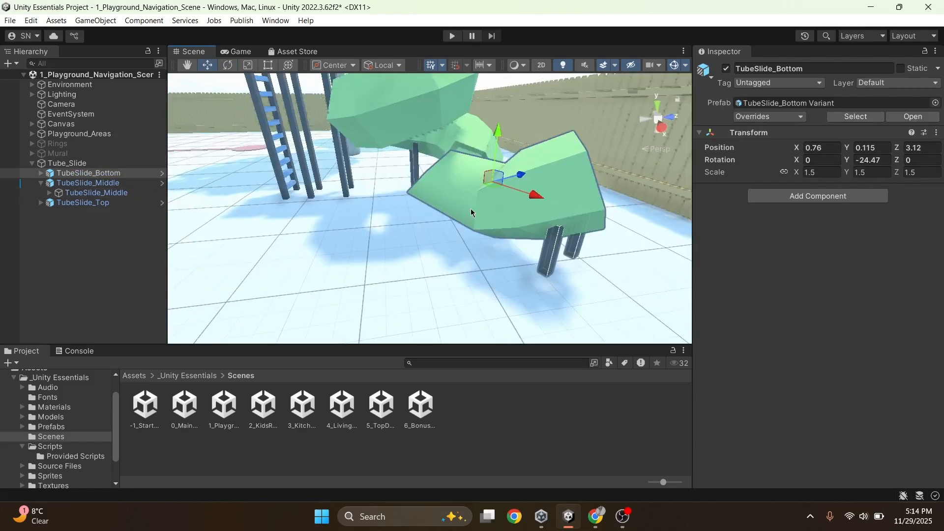
Rotate TubeSlide_Bottom to about Y -24.5 and move it to join the lower end of the middle slide section
left_click(470, 209)
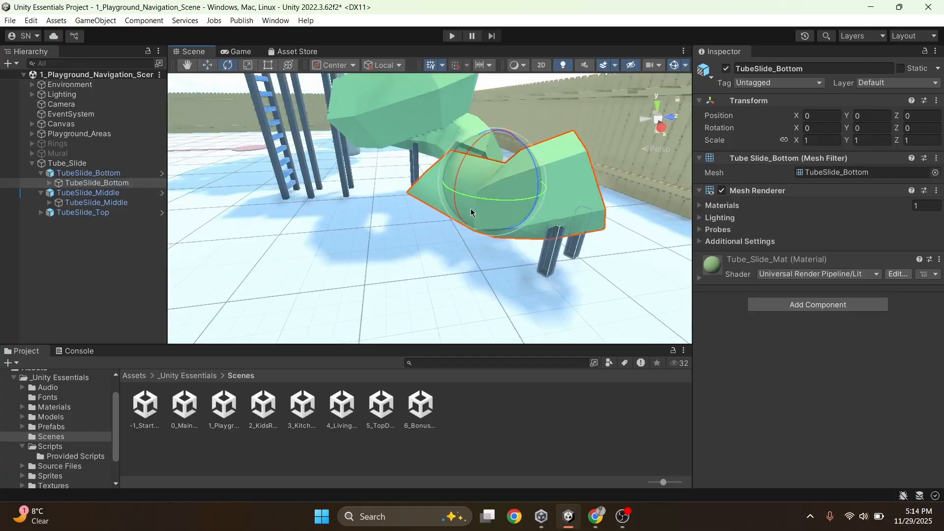
left_click_drag(466, 192, 539, 225)
key("w")
right_click_drag(311, 256, 400, 254)
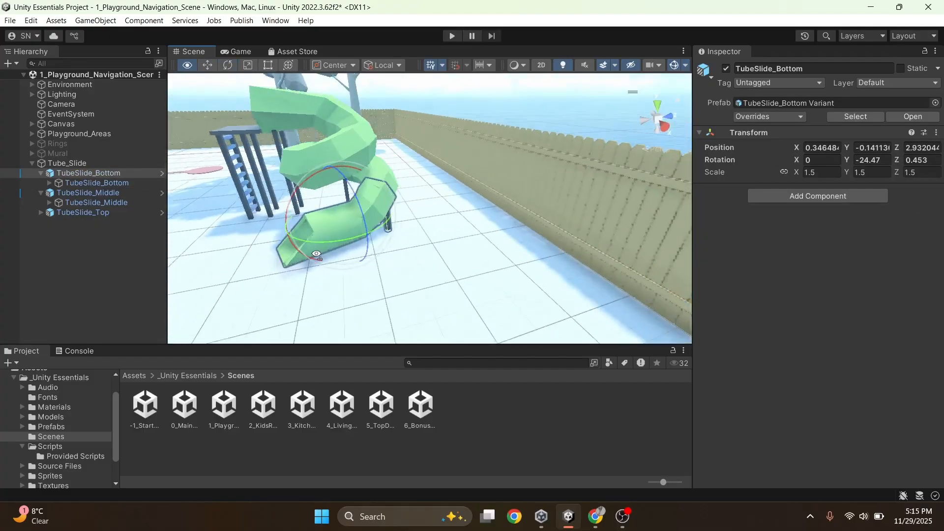
scroll(399, 254, "down", 5)
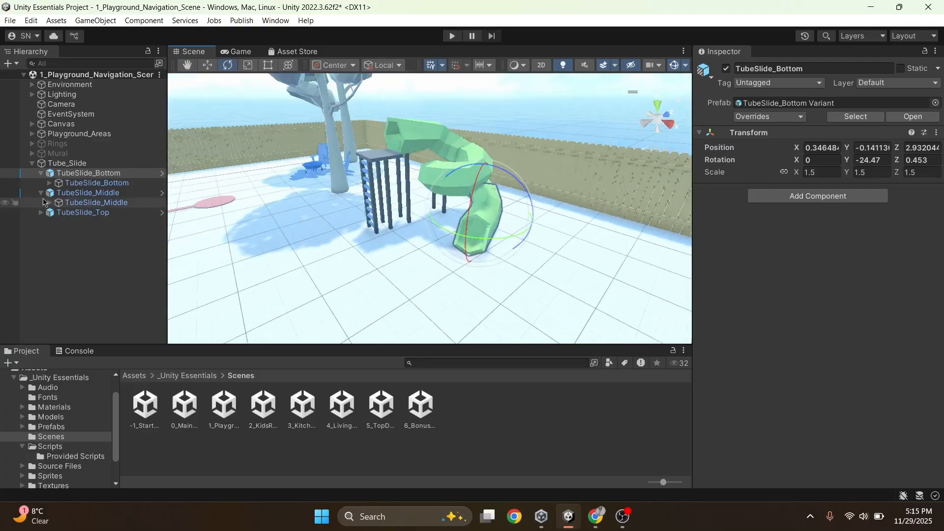
Select the whole Tube_Slide group with the Move tool
left_click(45, 163)
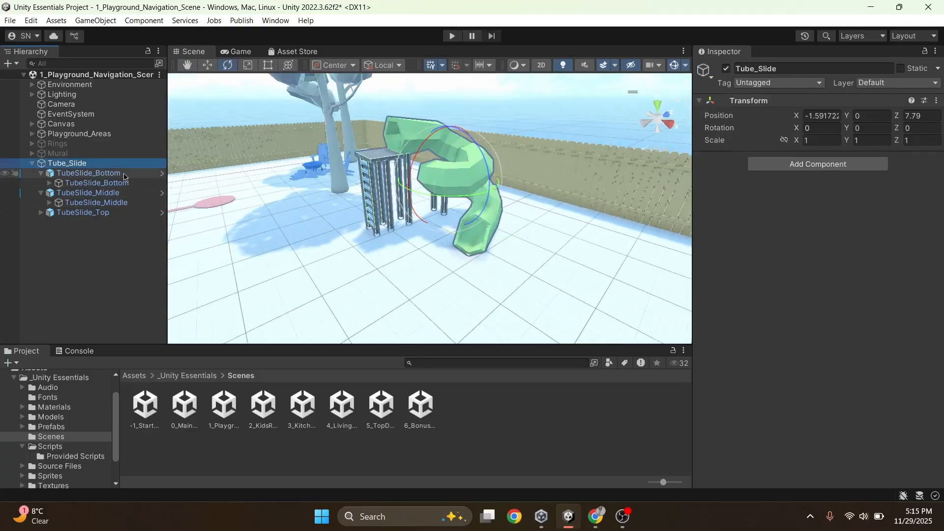
key("w")
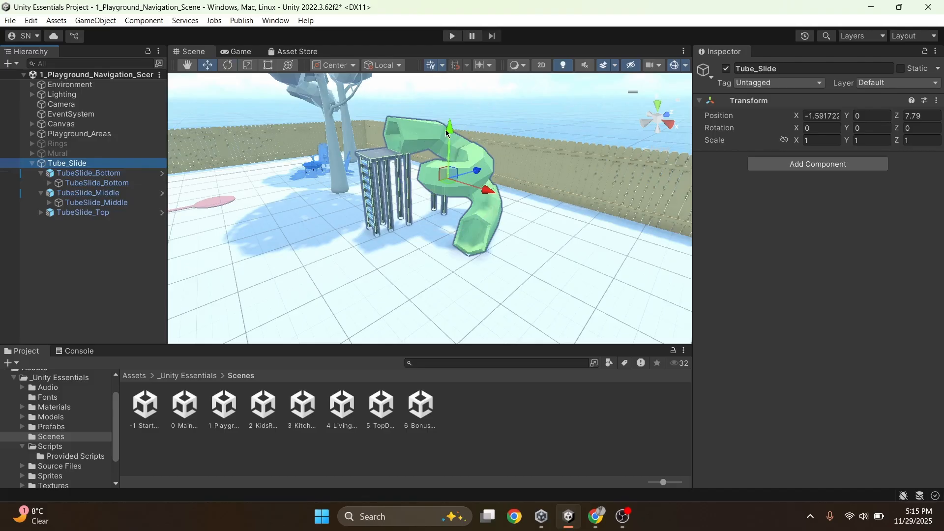